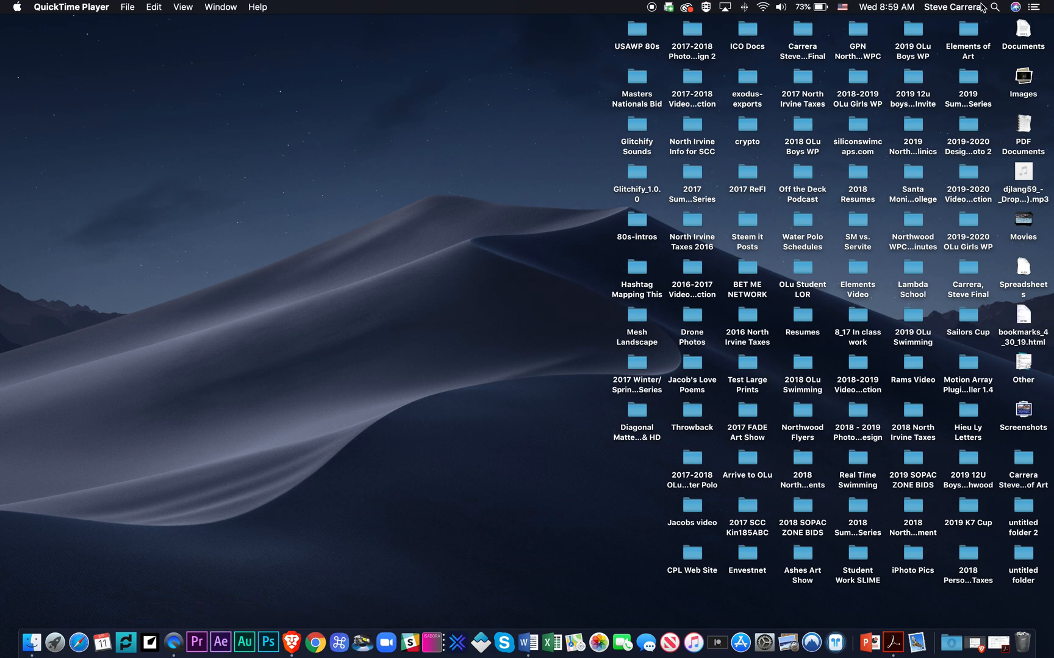
- Open Adobe Premiere Pro CC 2019 and start a new project
click(995, 7)
text(adobe pre)
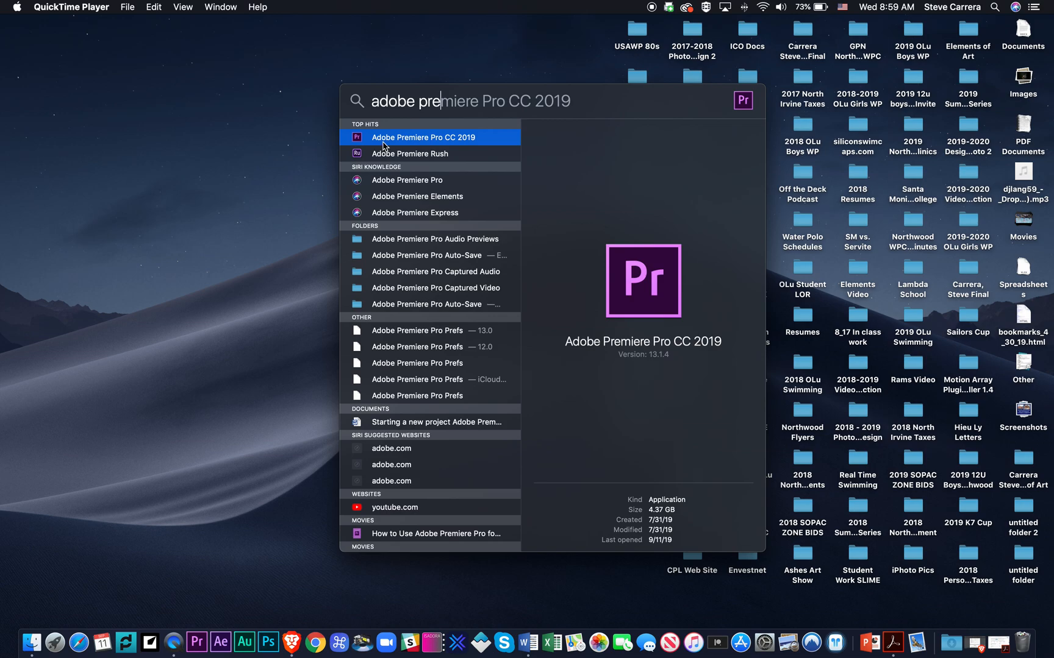
mouse_move(386, 142)
mouse_down()
mouse_move(309, 186)
mouse_move(268, 426)
mouse_move(212, 614)
mouse_move(341, 215)
mouse_move(377, 141)
mouse_up()
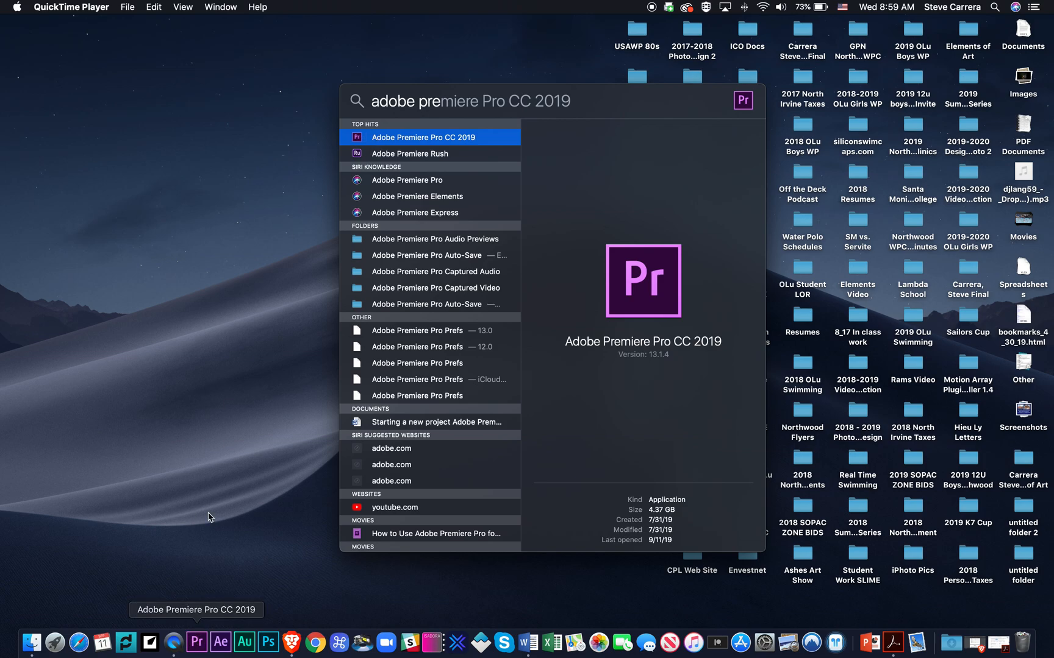
click(262, 254)
click(197, 642)
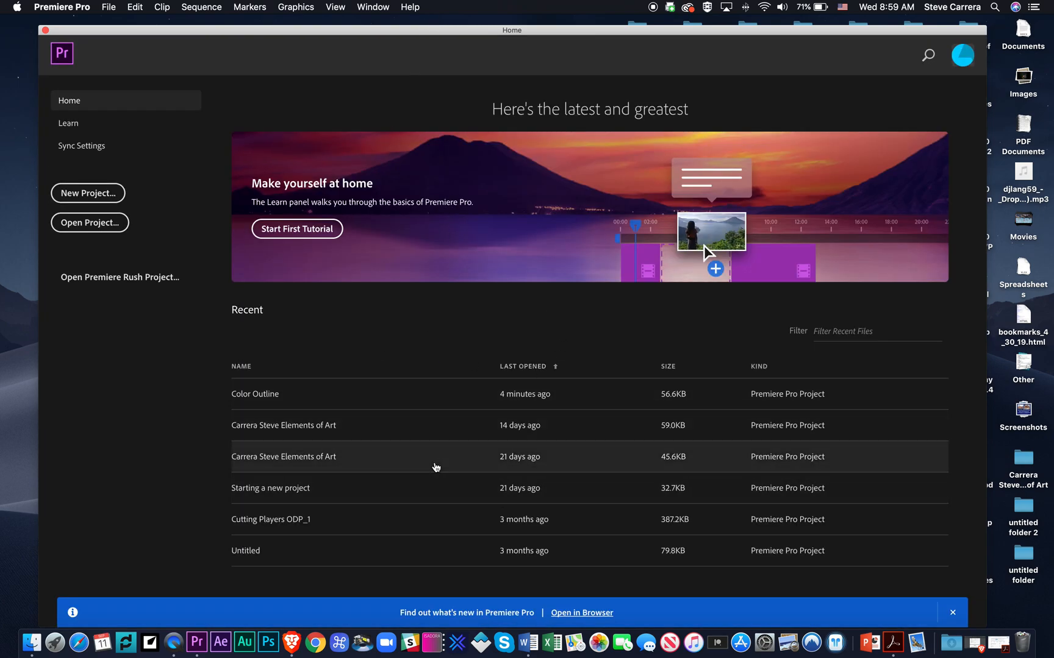
click(96, 194)
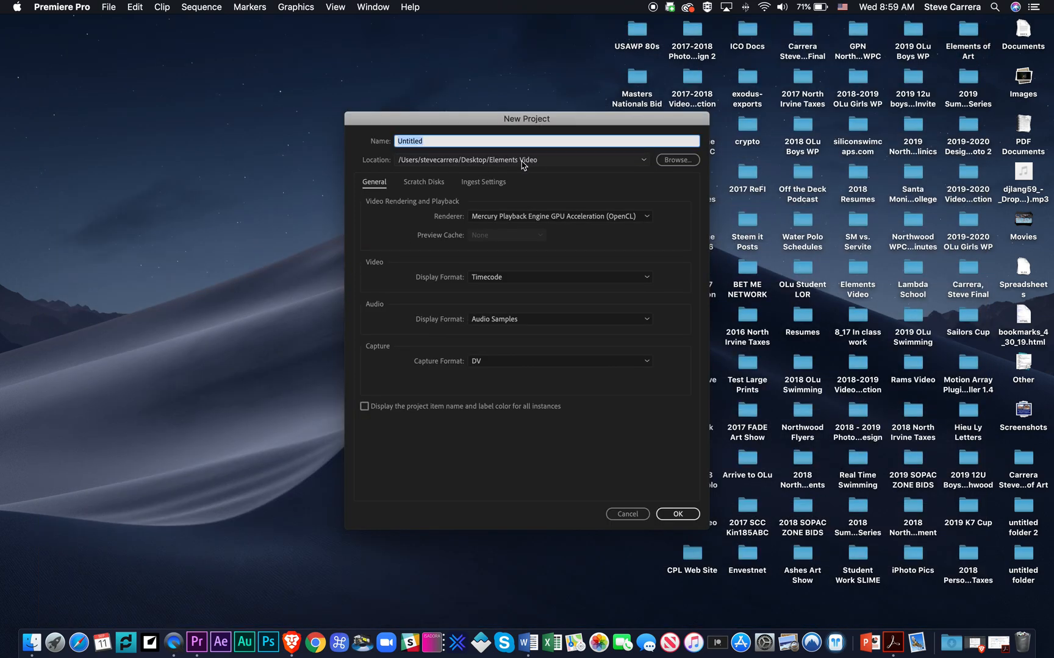
click(678, 160)
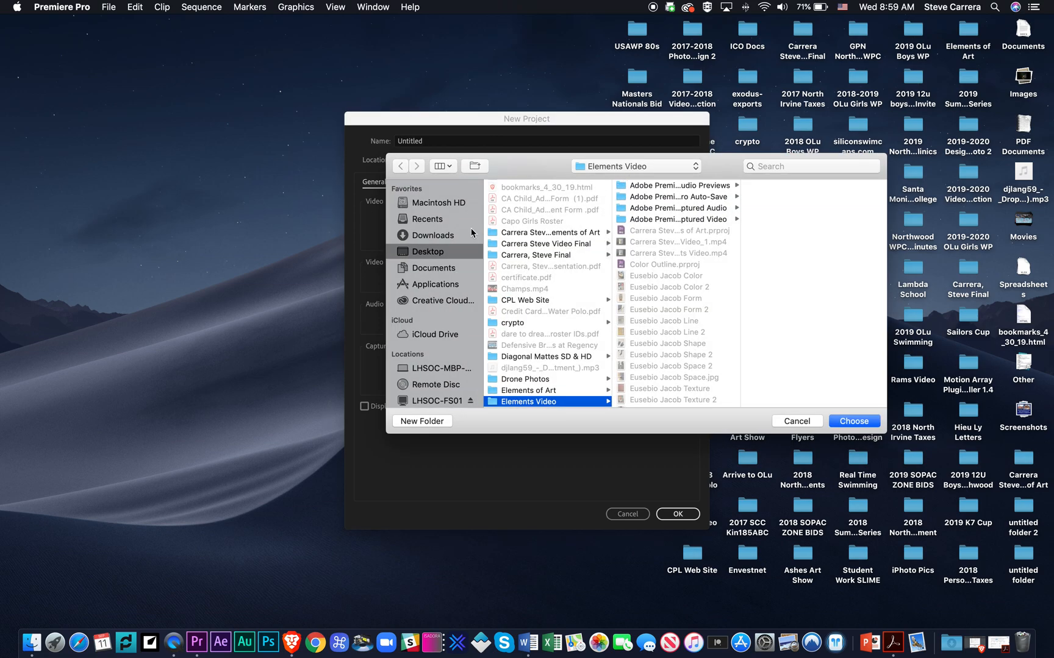
click(430, 252)
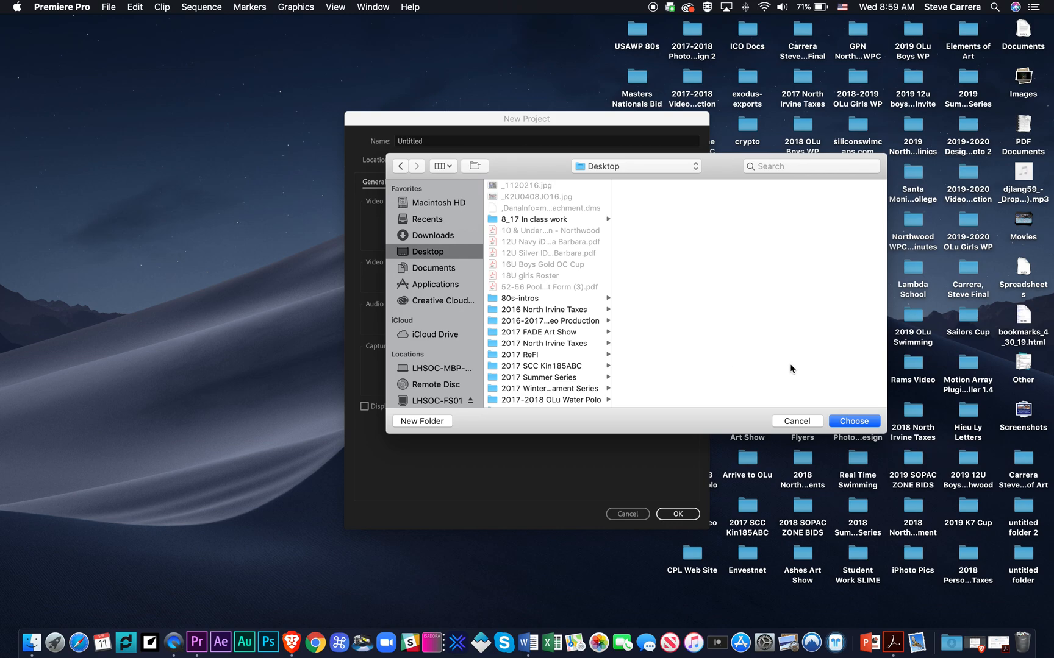
click(796, 421)
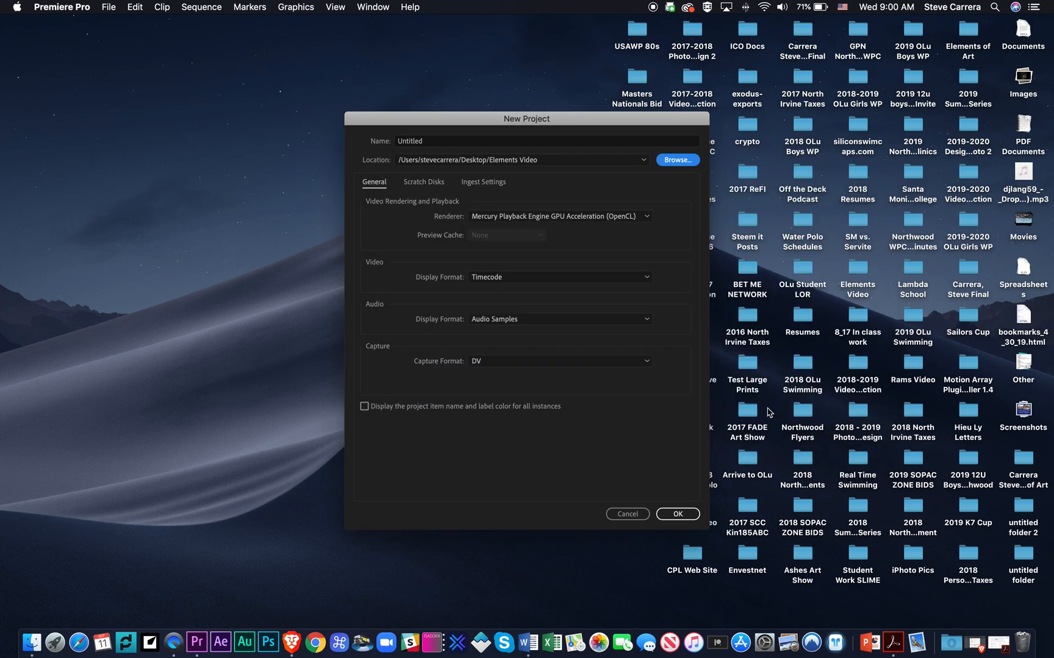
- Name the project with the owner's last name, first name and "Animated Photoshop", and create it in the Elements Video folder
click(437, 142)
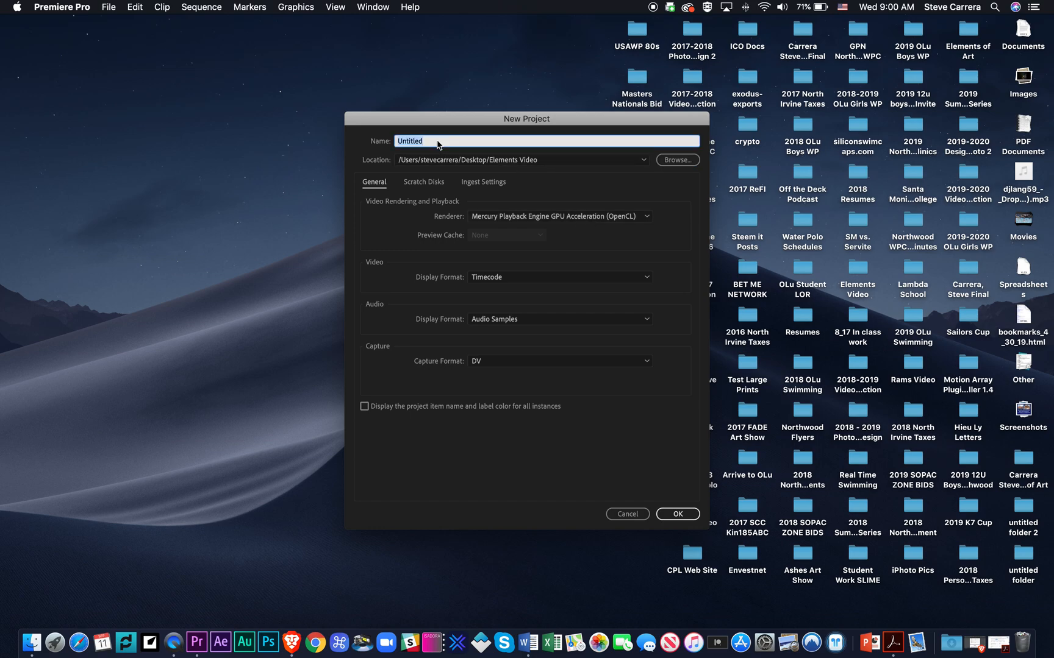
text(Last Name First Name Anima)
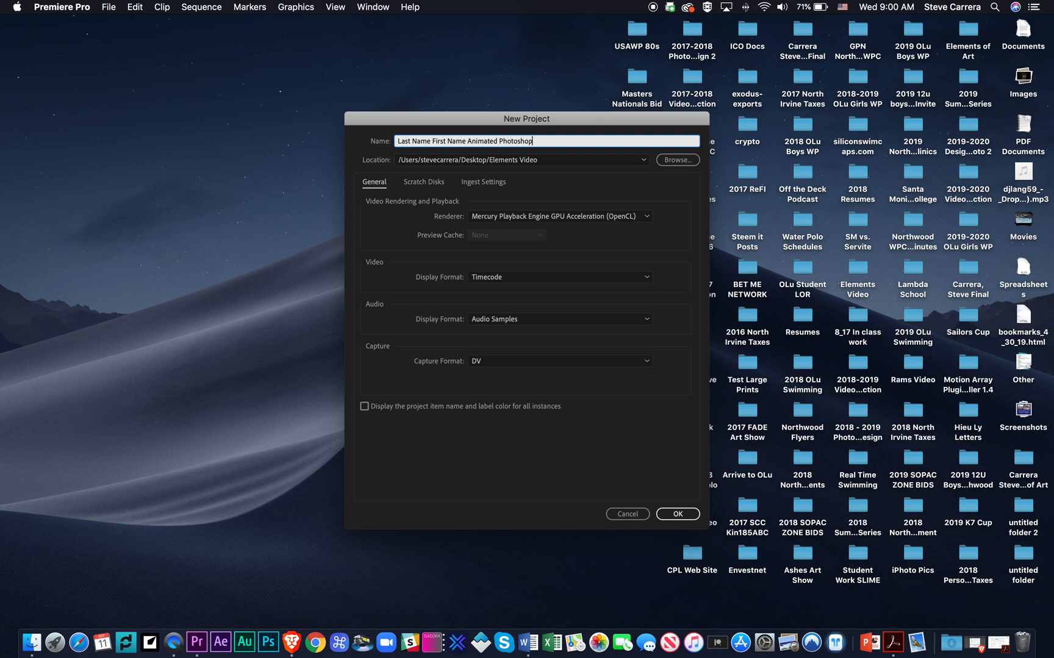
drag(465, 143, 312, 142)
key(BackSpace)
text(Carrera)
text(, Steve)
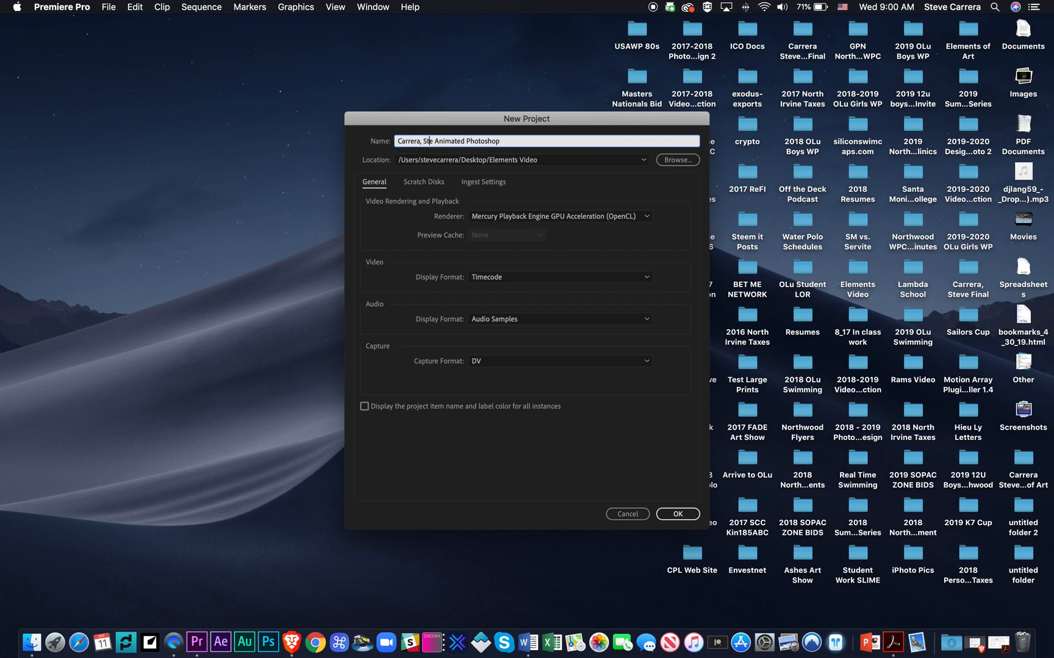
key(BackSpace)
key(Delete)
click(692, 514)
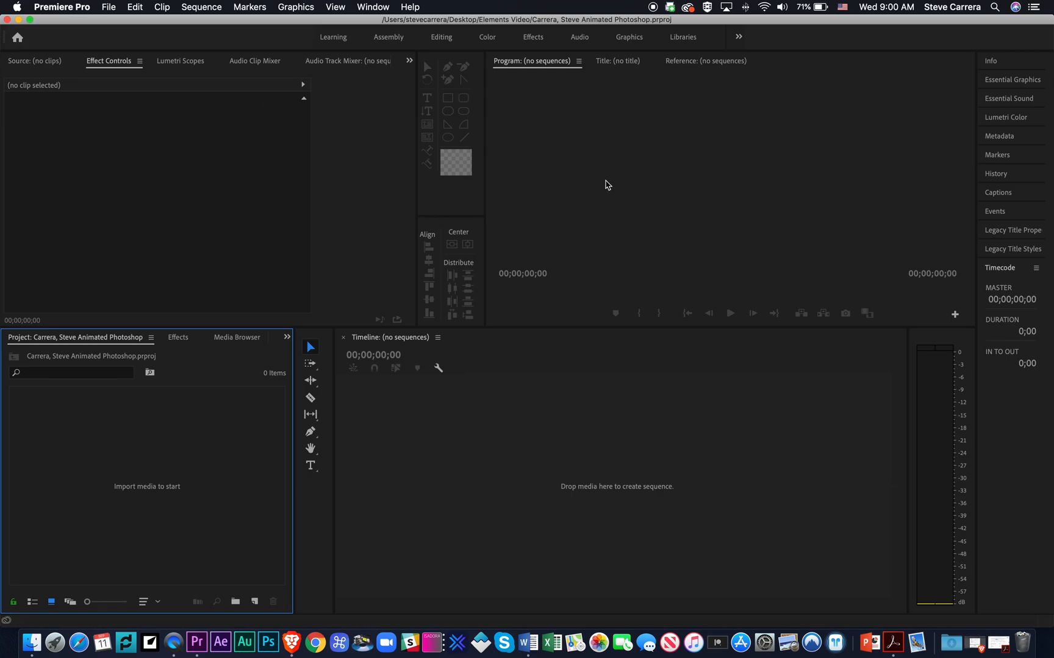
- Try the Assembly workspace and switch back to the All Panels workspace
click(618, 75)
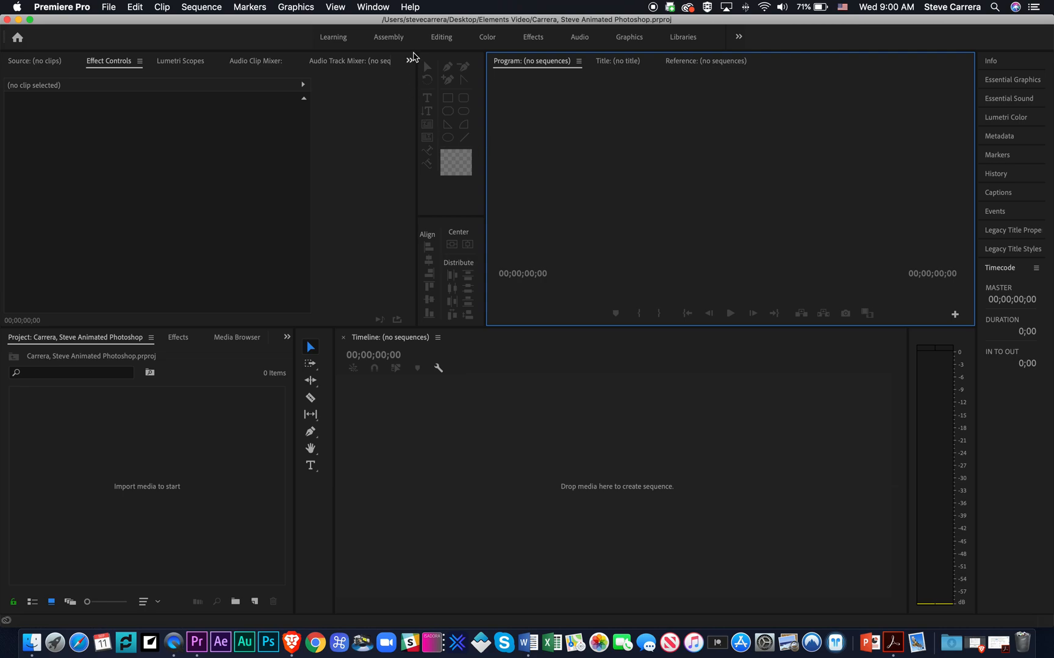
click(383, 37)
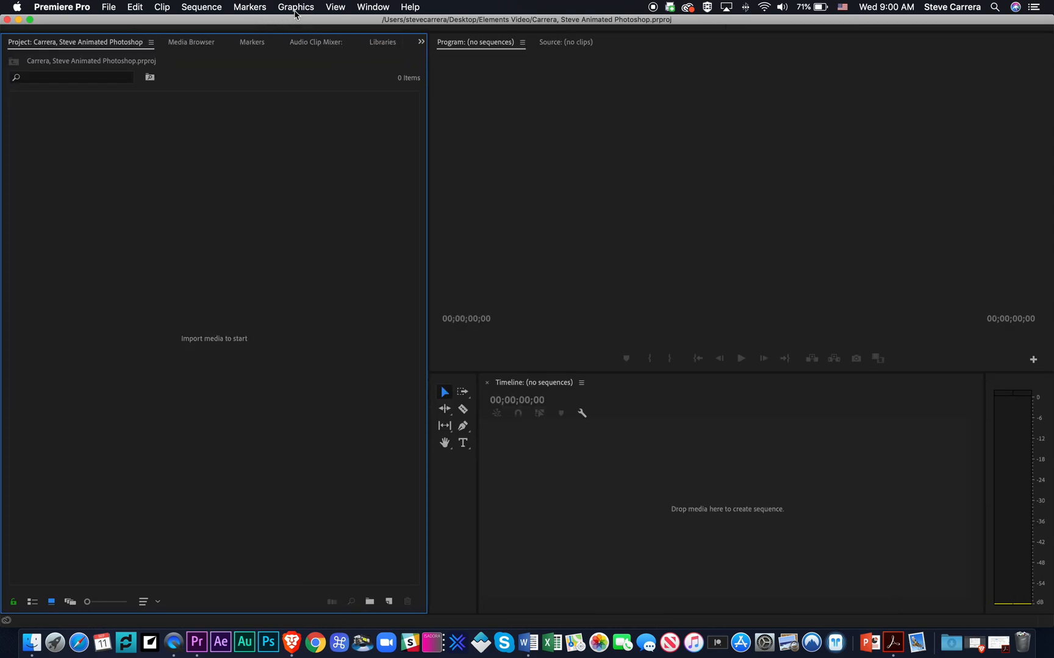
click(360, 6)
mouse_move(391, 22)
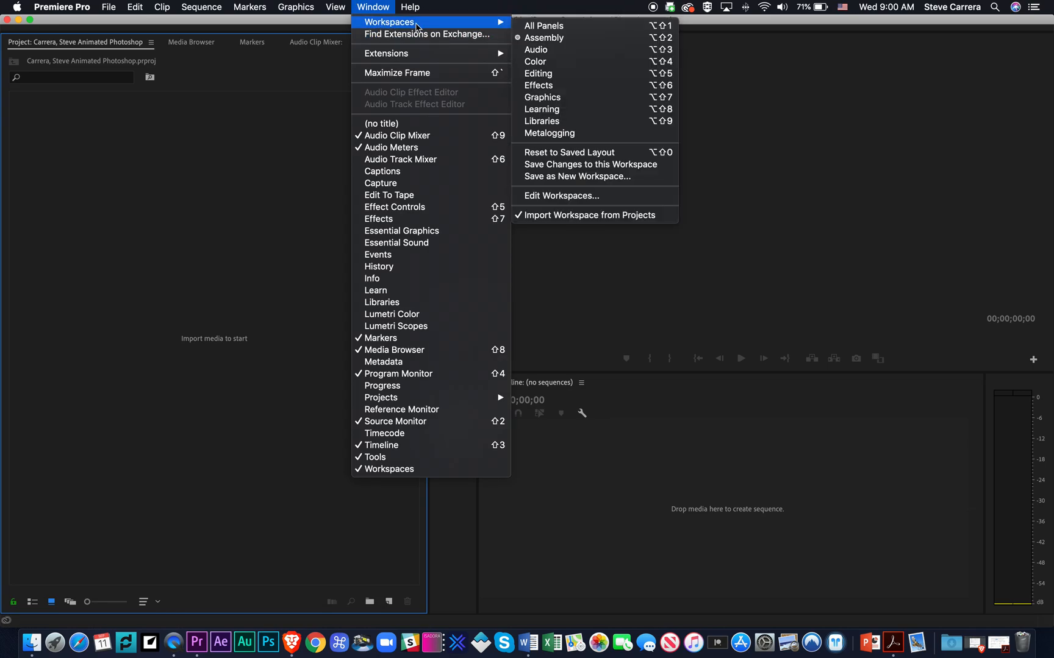
click(539, 25)
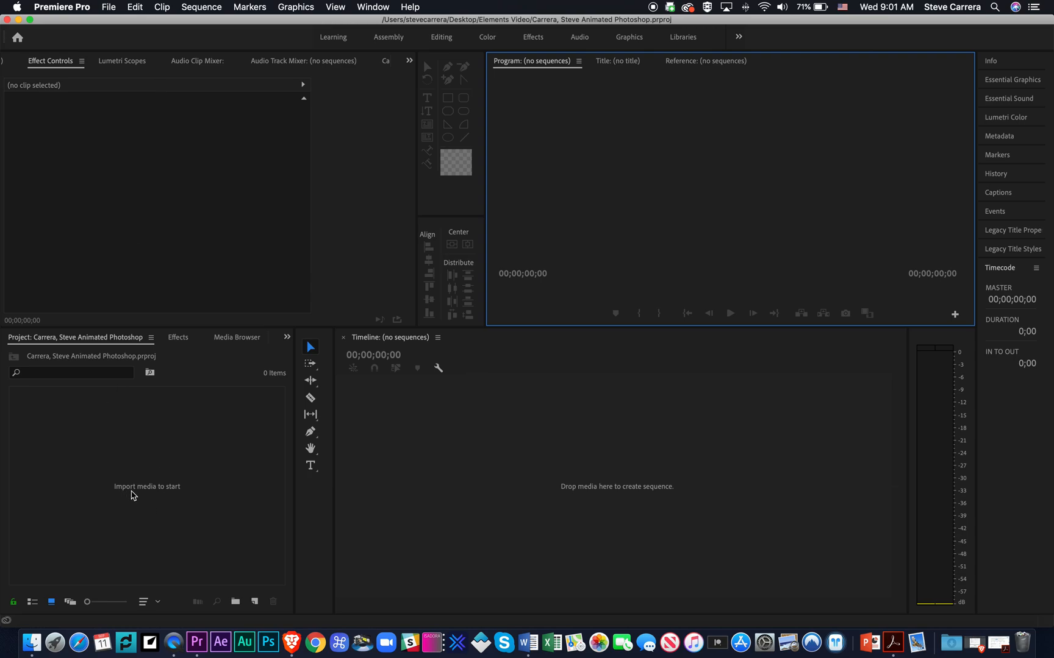
- Choose the layered Color Outline.psd file on the Desktop for import into the project
click(110, 6)
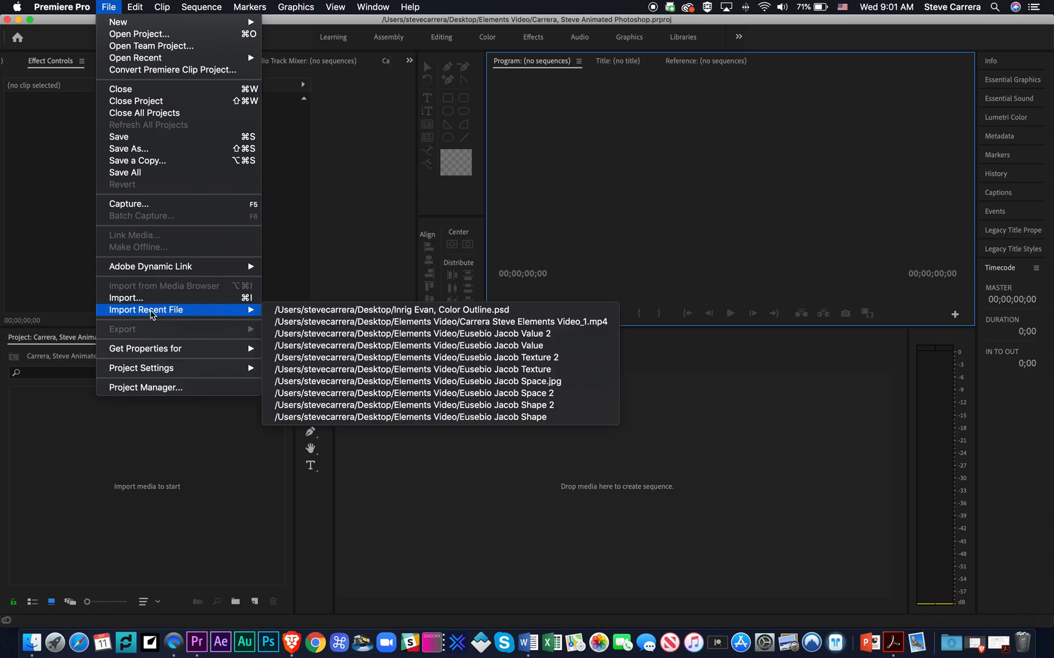
click(247, 300)
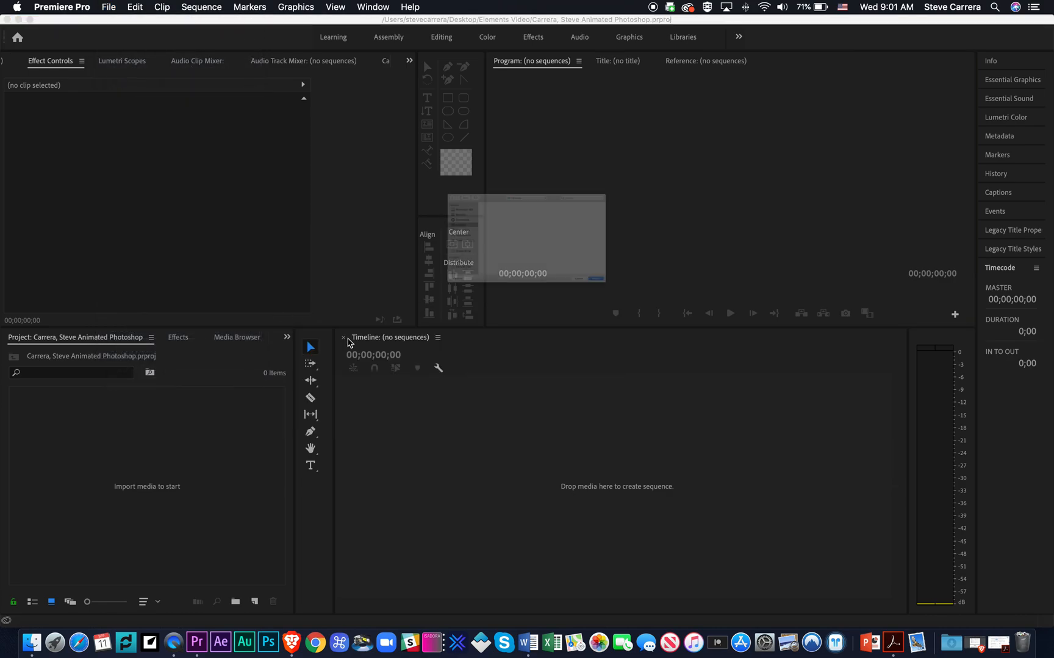
scroll(444, 276, down, 15)
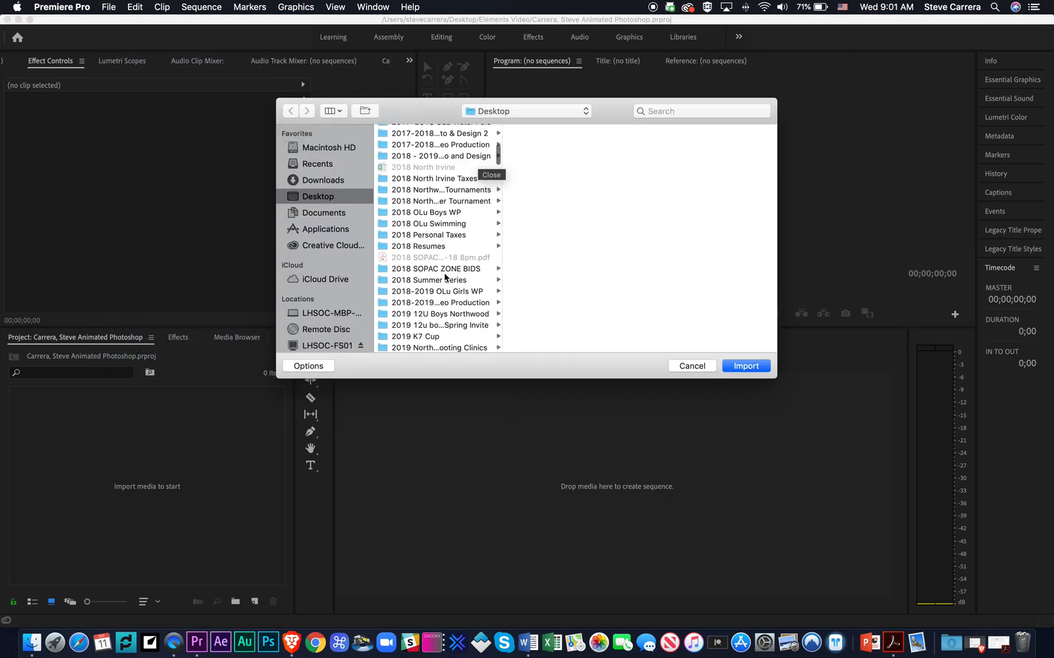
scroll(444, 276, down, 5)
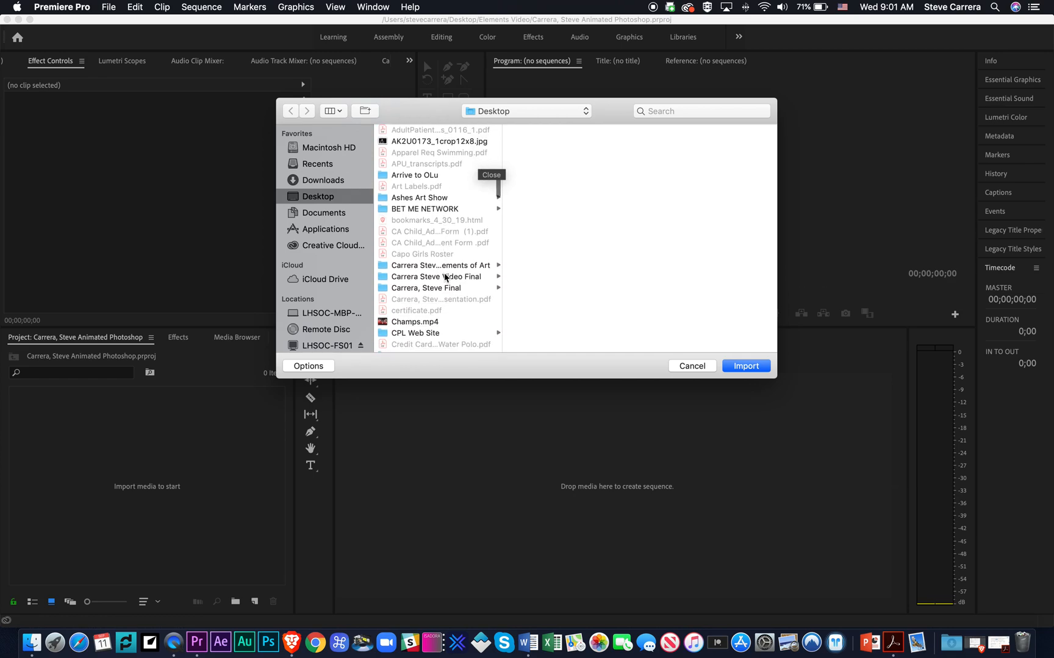
scroll(444, 276, down, 8)
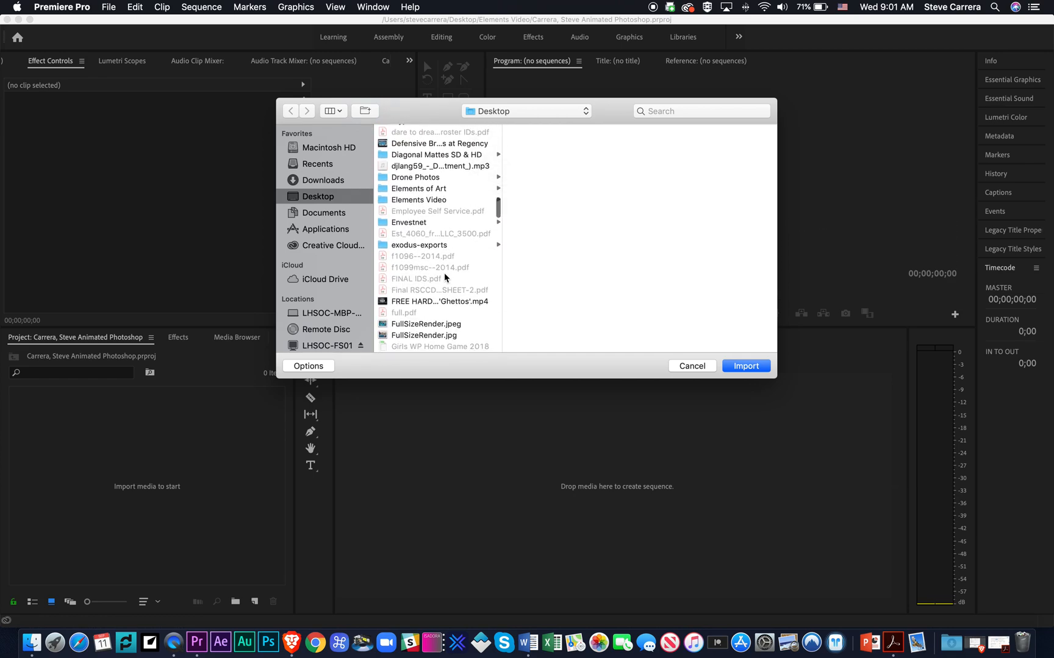
scroll(444, 276, down, 8)
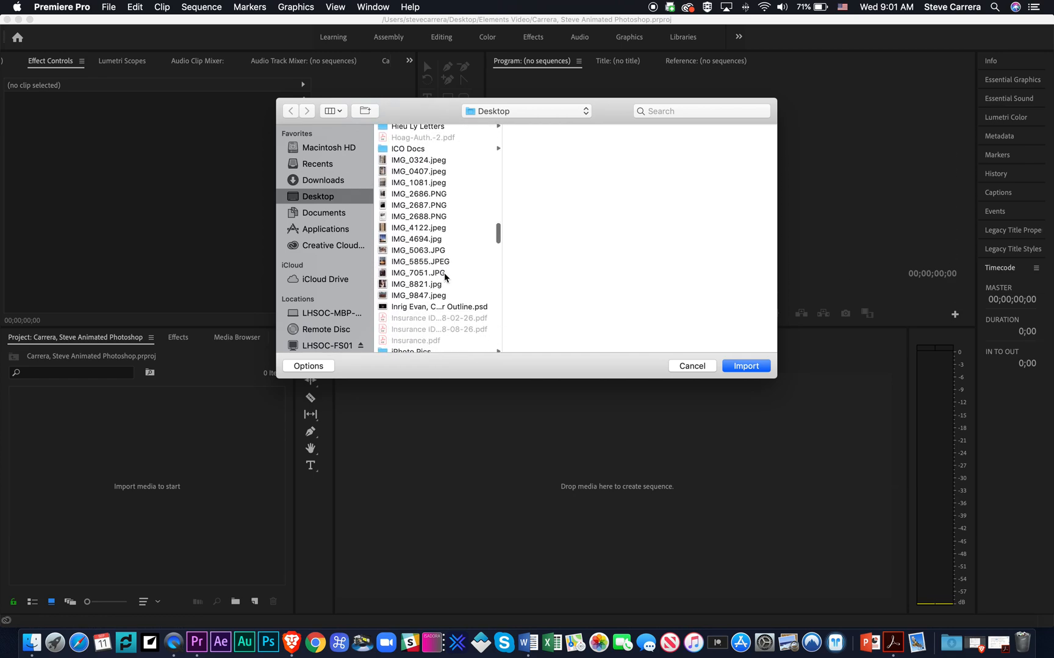
click(422, 309)
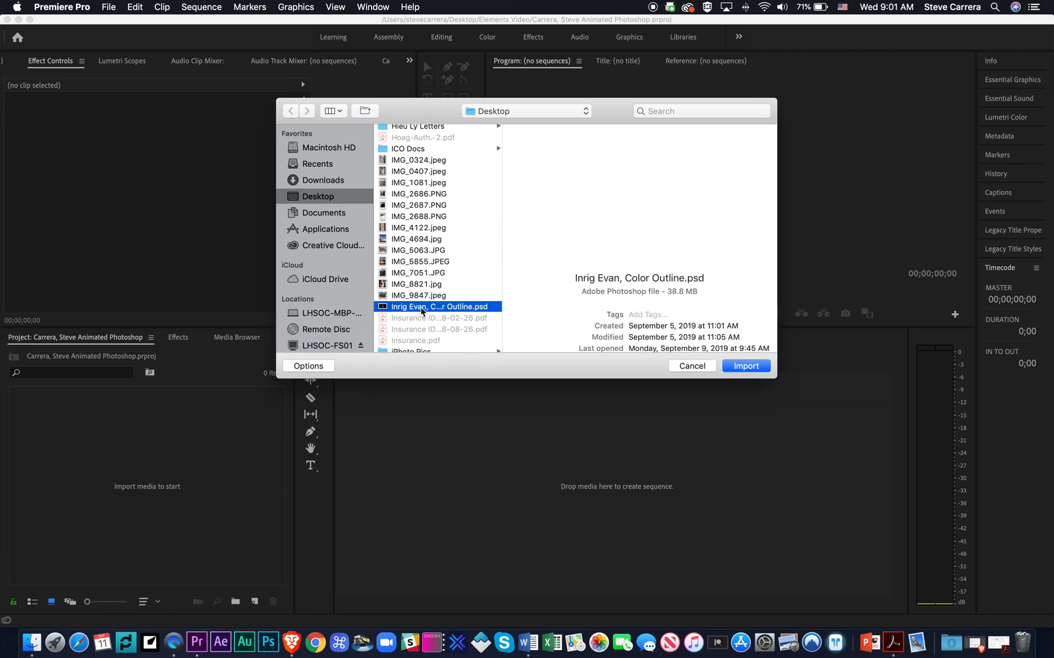
click(746, 365)
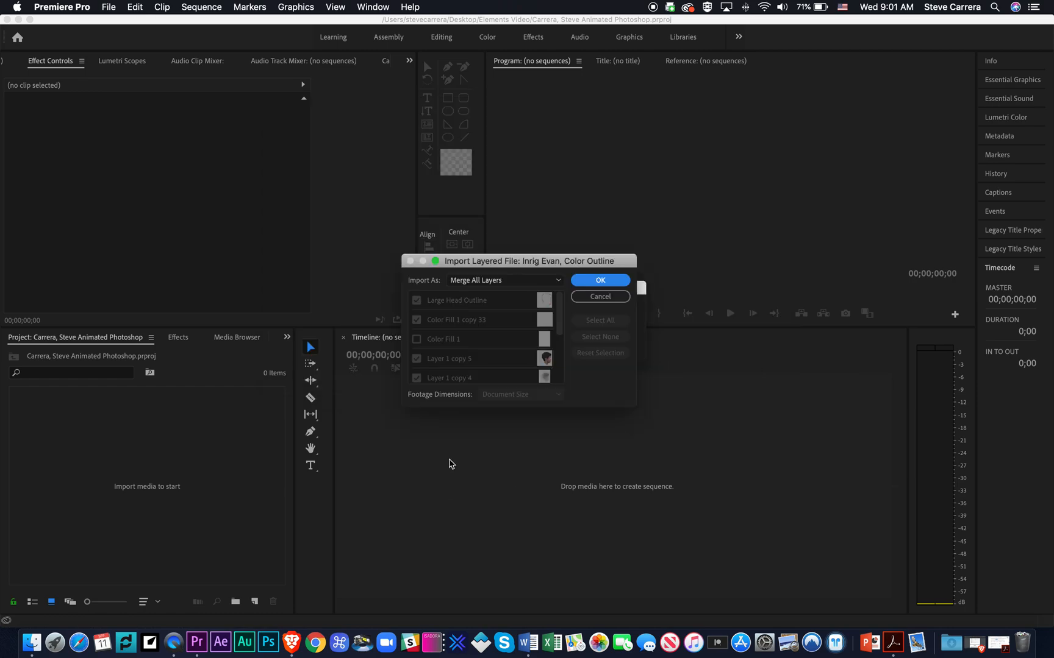
- Import the layered file as Individual Layers with all layers selected and footage dimensions kept at Document Size
click(493, 286)
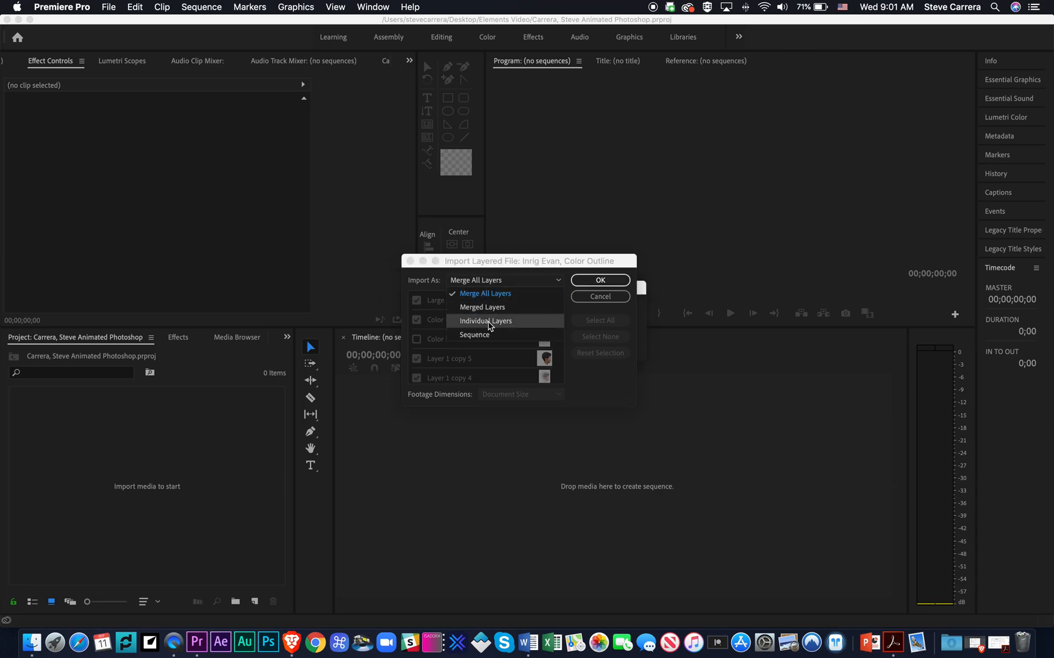
click(488, 324)
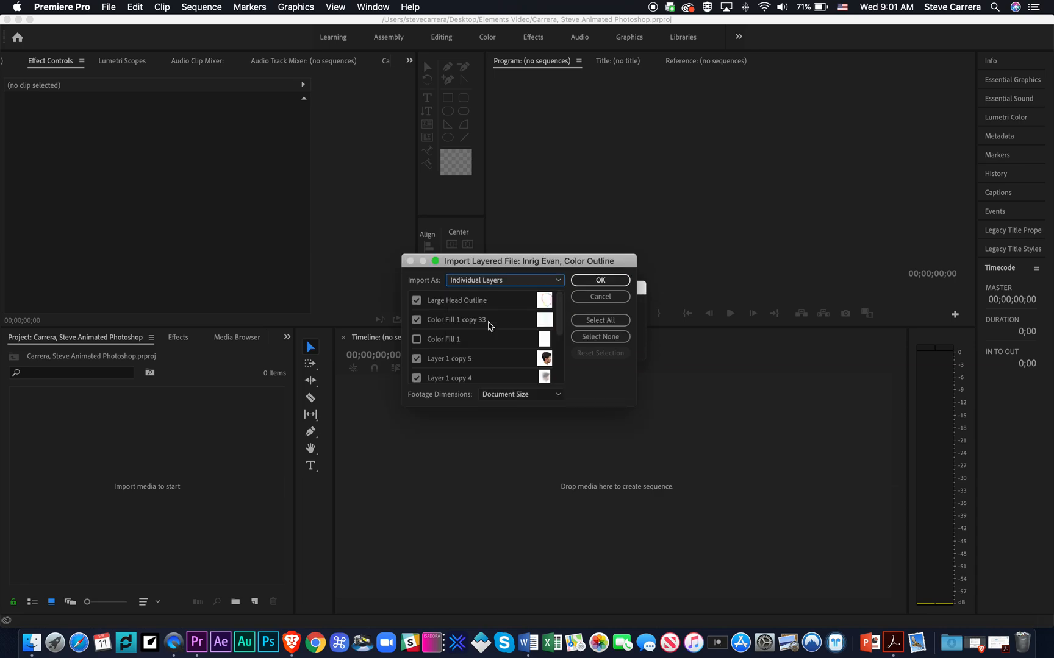
click(609, 323)
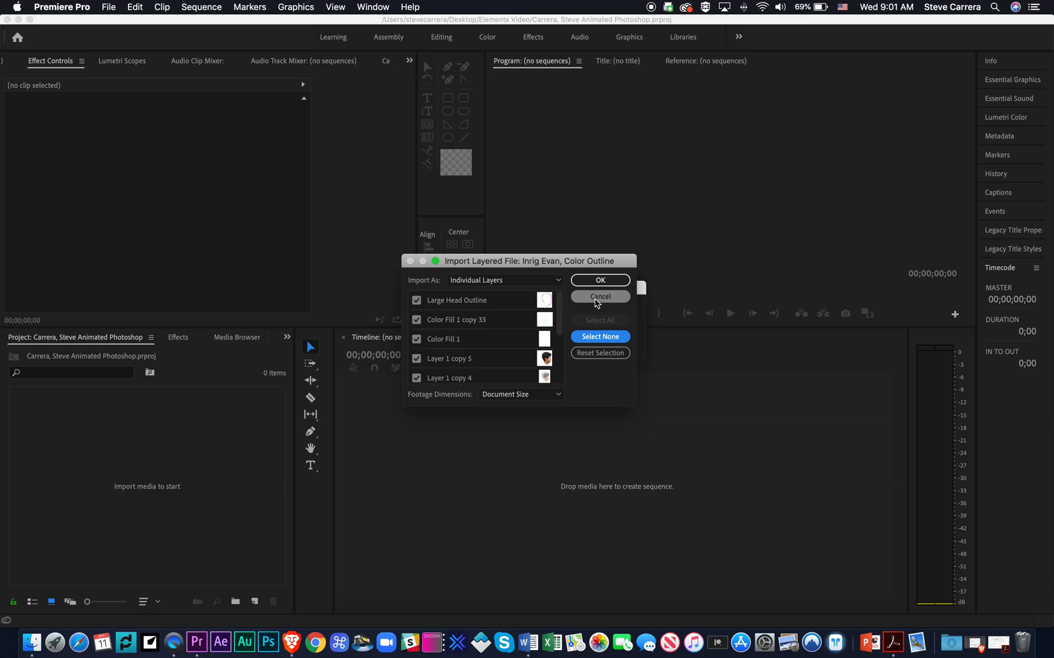
scroll(491, 339, down, 5)
scroll(488, 344, up, 5)
scroll(486, 349, down, 5)
scroll(486, 348, up, 5)
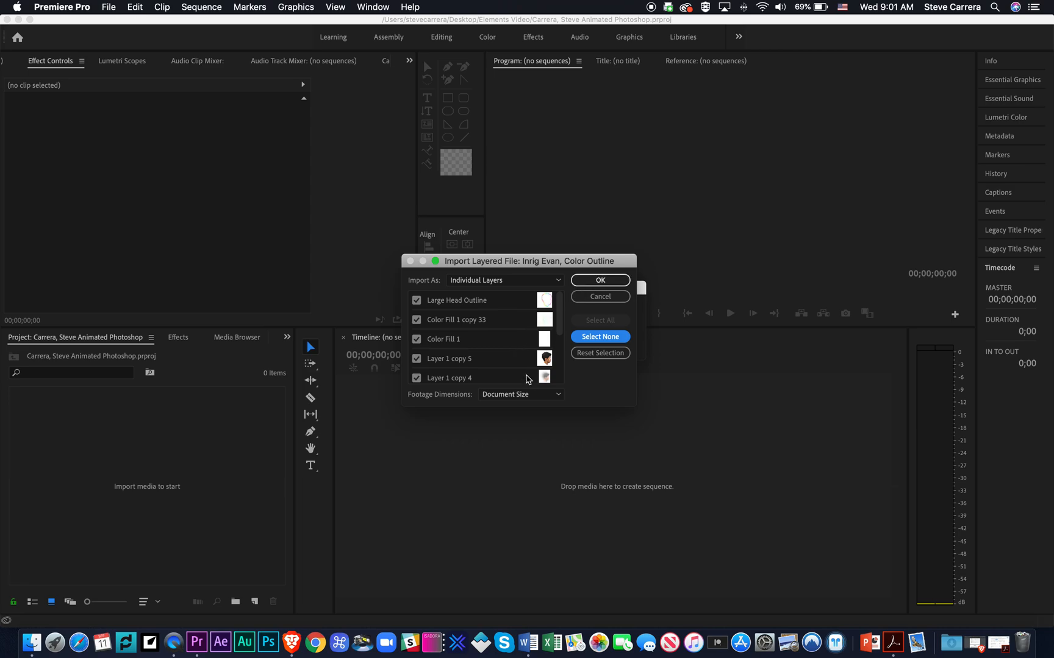
click(522, 394)
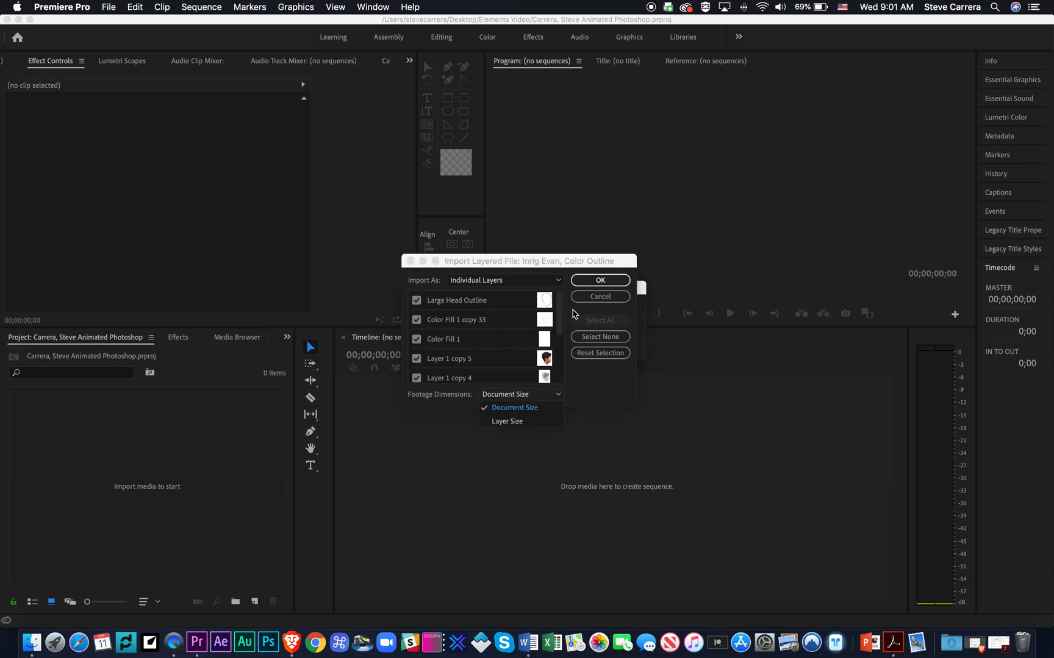
click(573, 270)
click(597, 280)
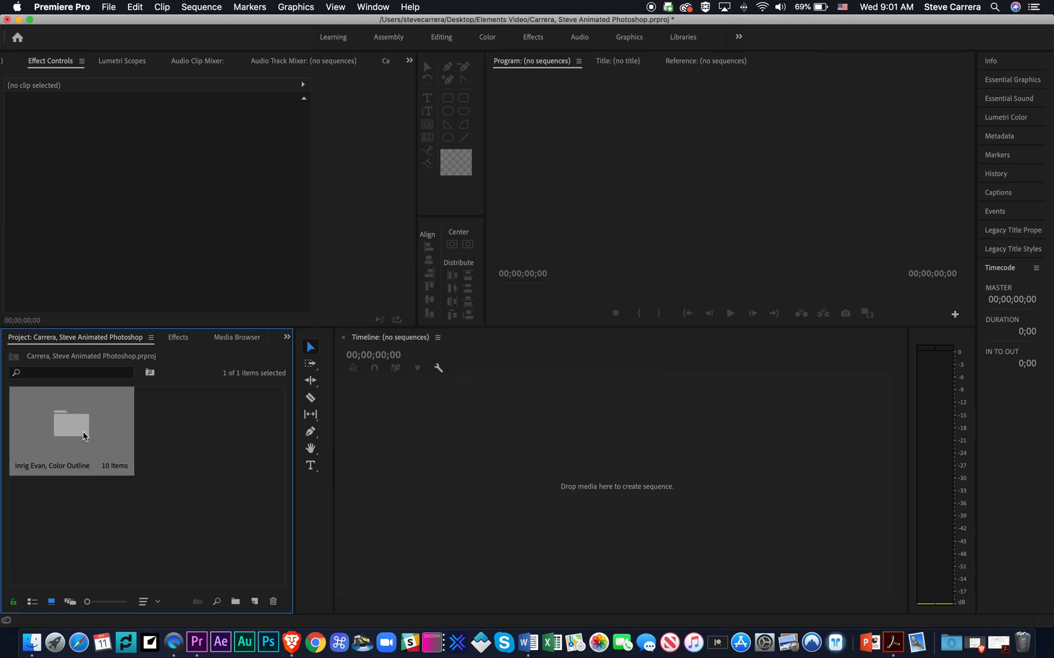
- Open the imported Color Outline bin and look through its layer thumbnails
double_click(79, 424)
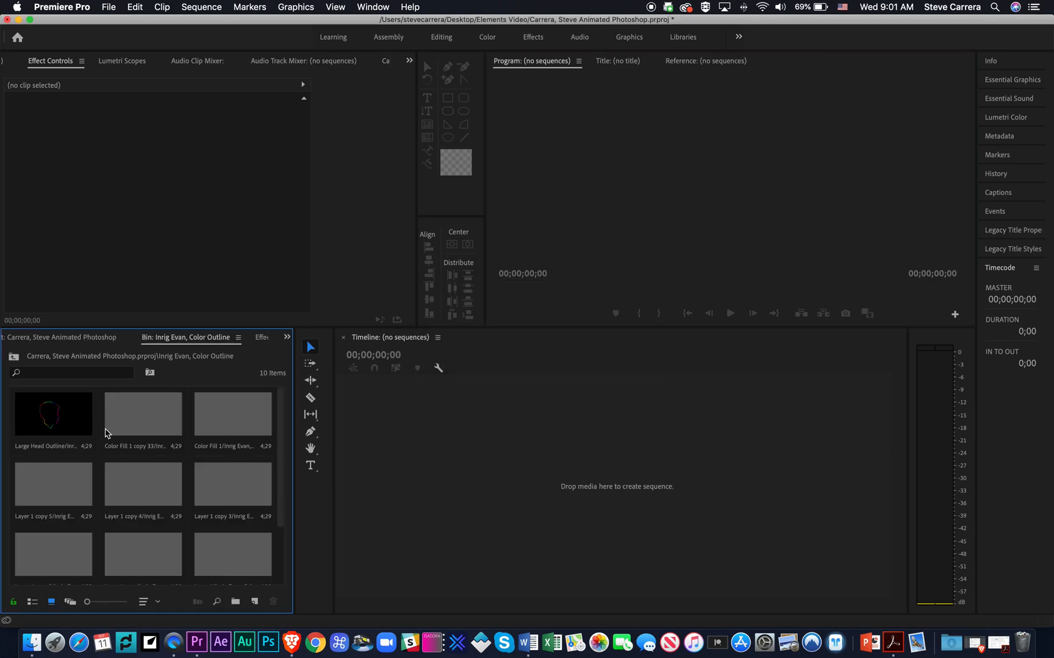
scroll(181, 469, down, 3)
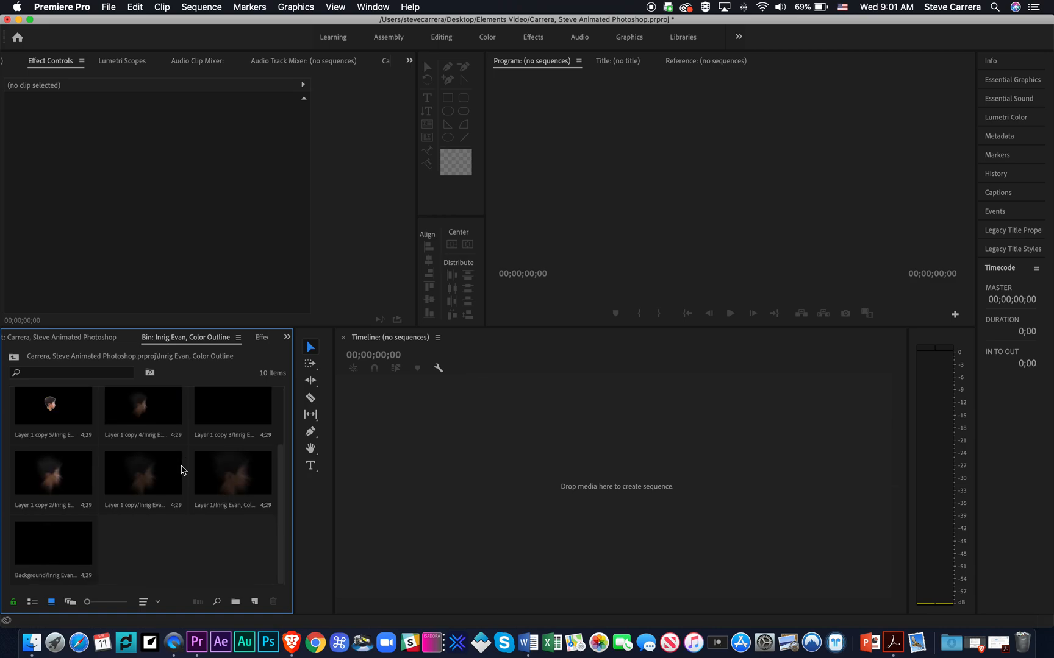
scroll(182, 469, up, 3)
scroll(183, 470, down, 3)
scroll(191, 533, up, 3)
scroll(190, 533, down, 3)
scroll(216, 515, up, 3)
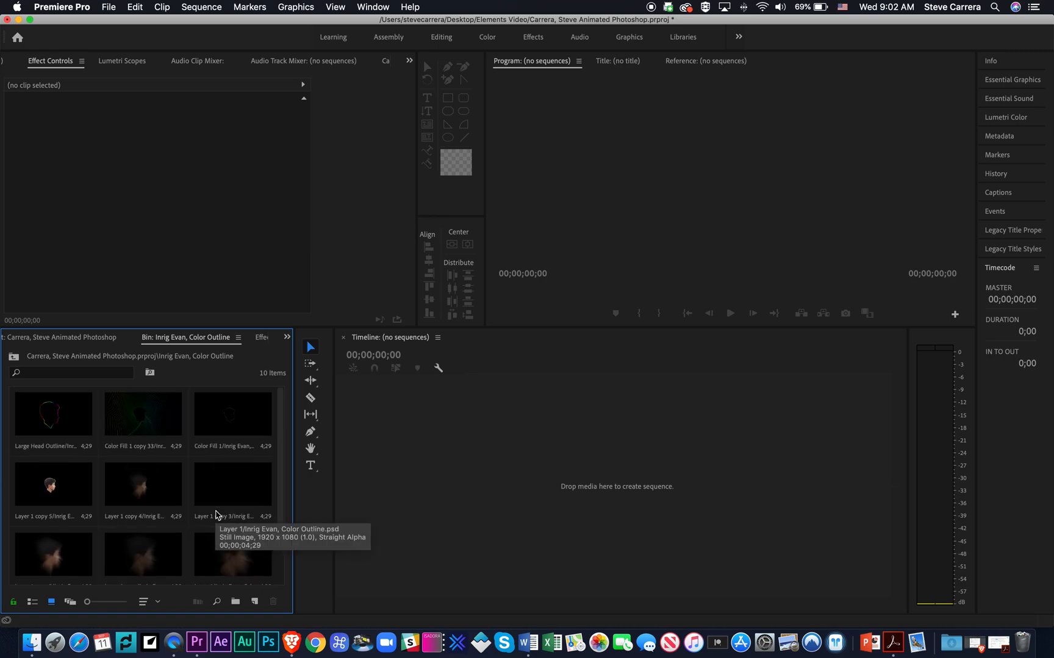
scroll(200, 501, down, 5)
scroll(112, 532, up, 5)
scroll(112, 533, down, 3)
scroll(79, 431, up, 3)
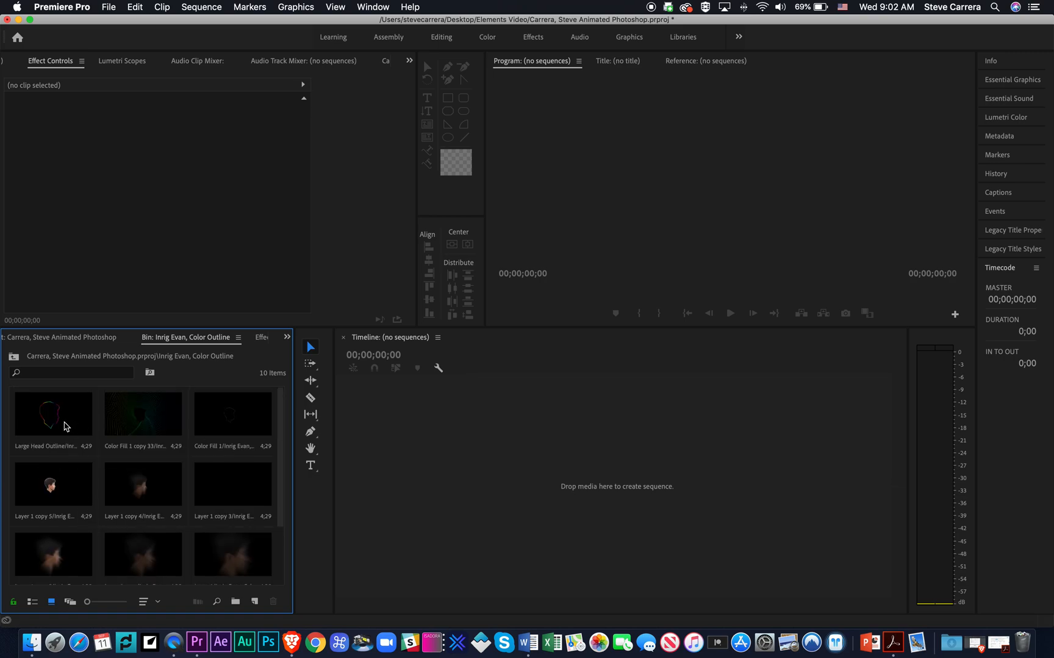
- Create a new sequence by placing the Background layer in the empty timeline, and return the playhead to the start
scroll(60, 420, down, 3)
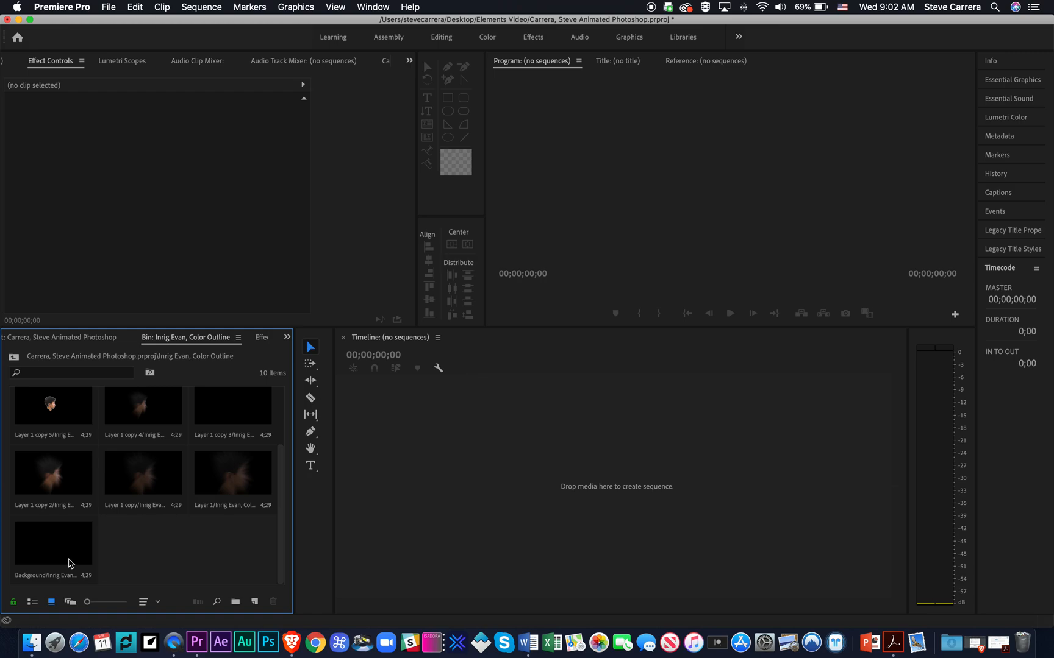
click(60, 559)
drag(357, 509, 407, 499)
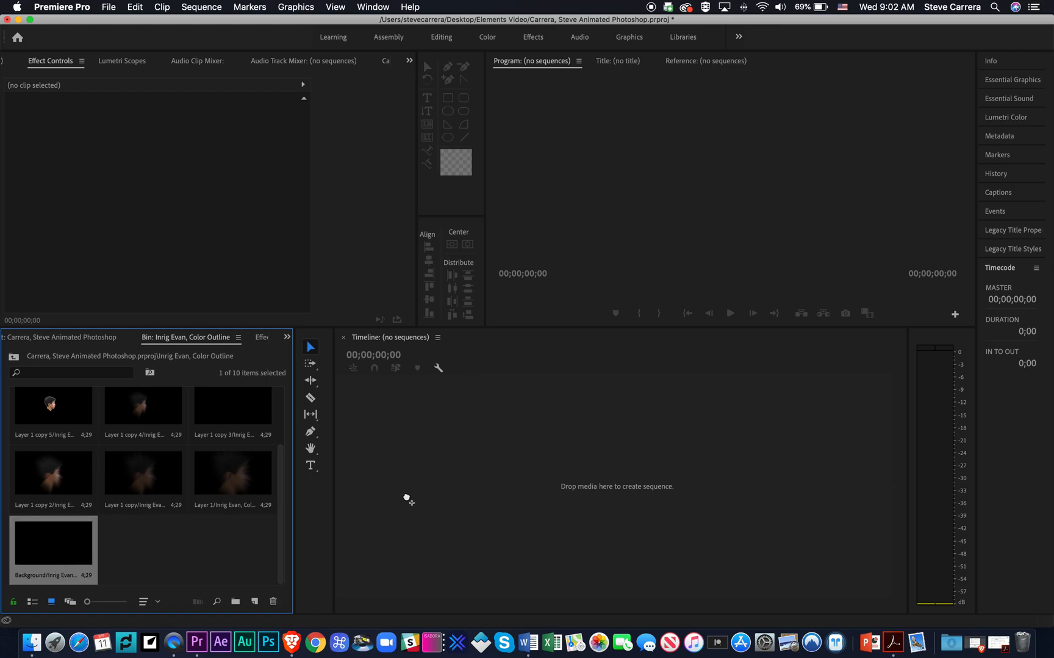
drag(407, 498, 406, 499)
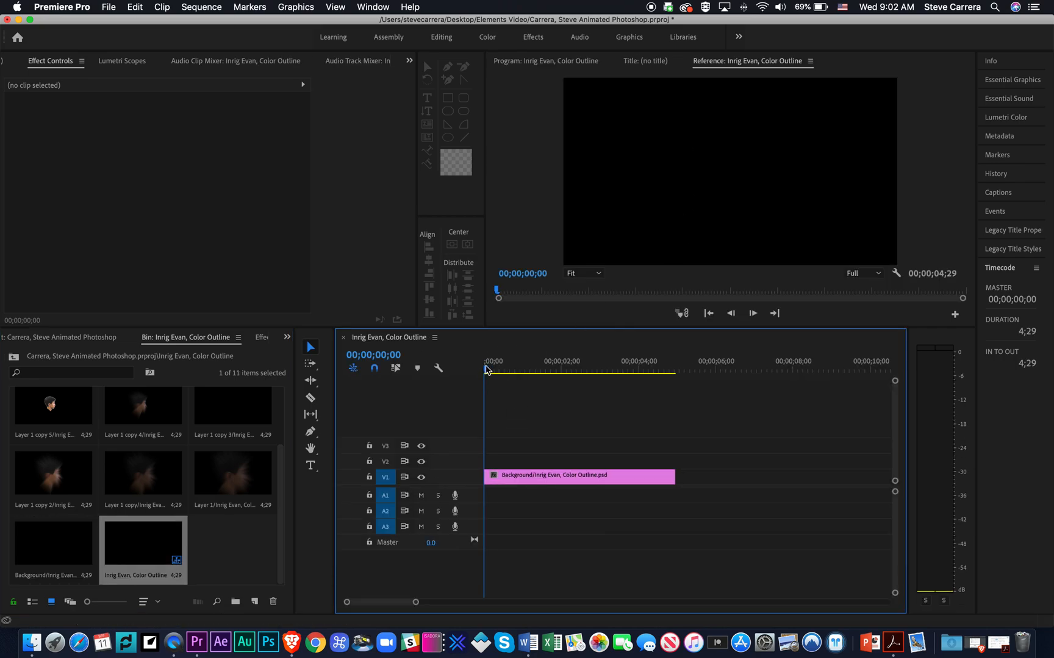
drag(486, 369, 586, 373)
key(Home)
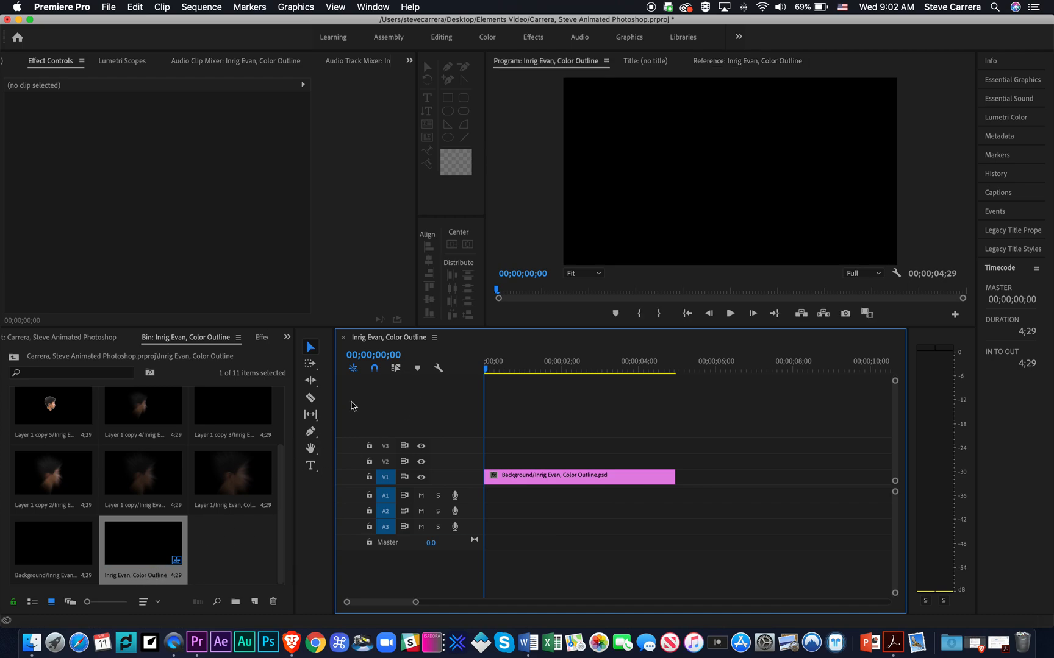
- Rename the new sequence in the bin with the author's last and first name followed by "Animated Sequence"
click(140, 577)
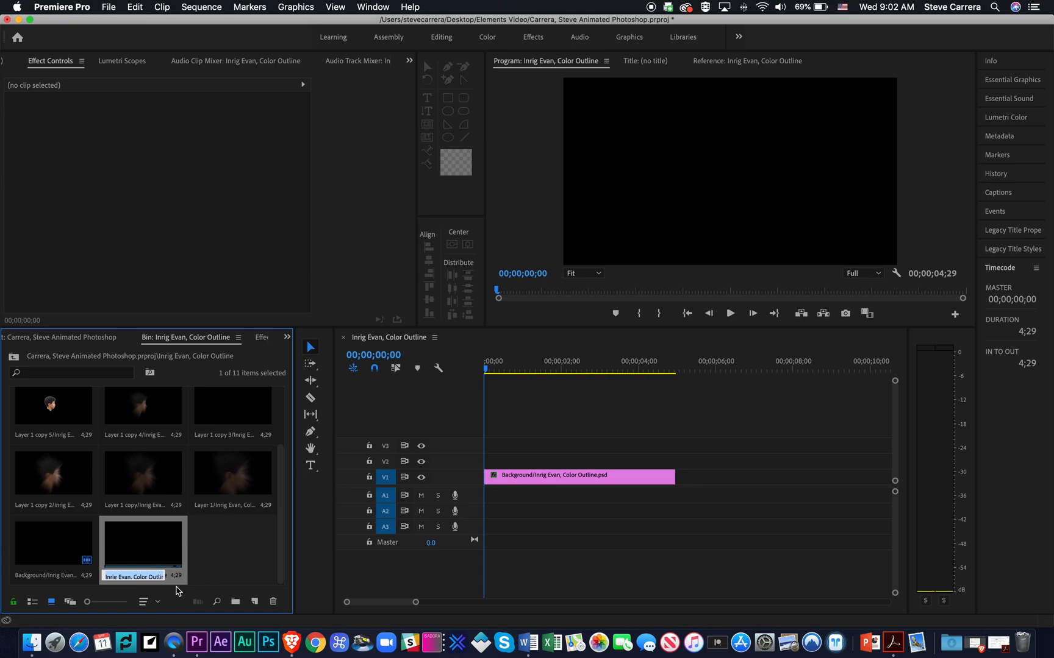
text(d)
text(arrera Steve Animated Sequence)
key(Tab)
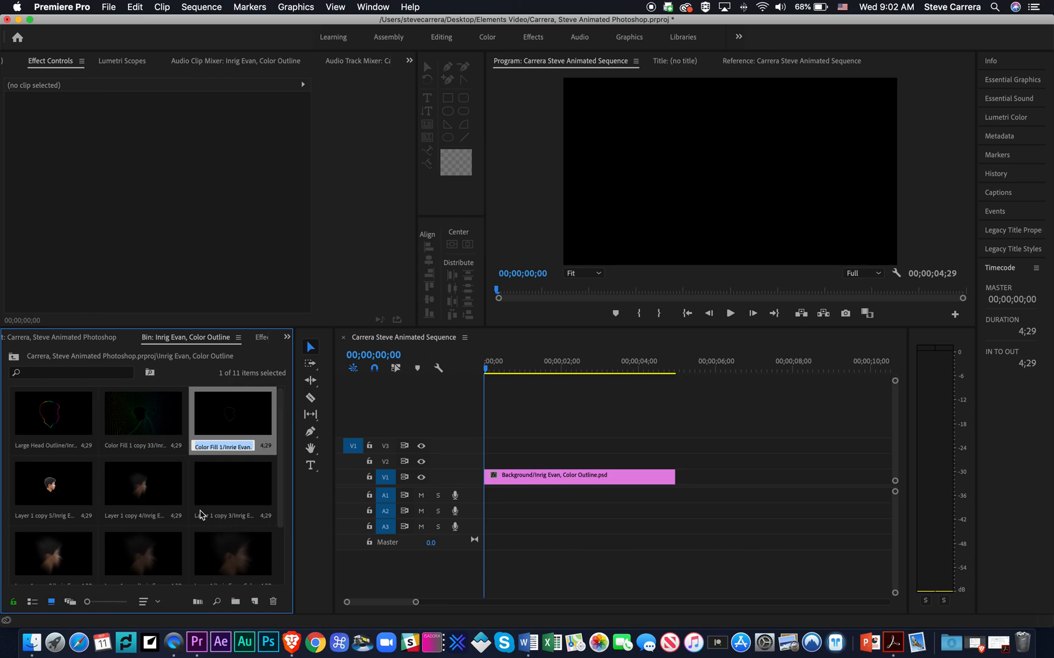
- Stack Layer 1, Layer 1 copy, Layer 1 copy 2 and Layer 1 copy 3 above the background on tracks V2 to V5
scroll(233, 506, down, 3)
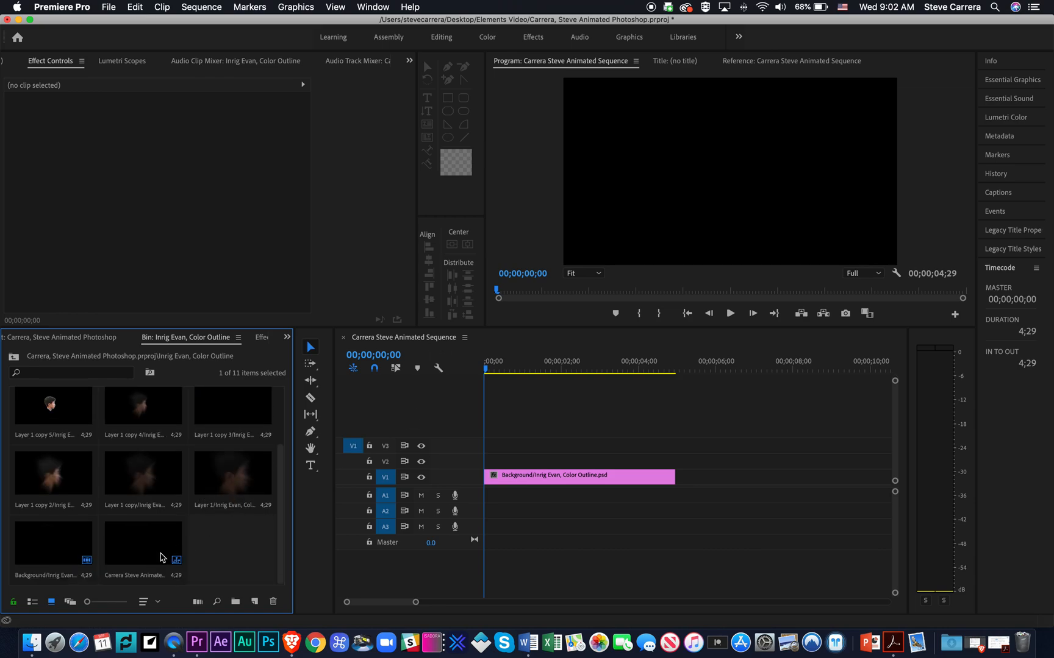
click(251, 479)
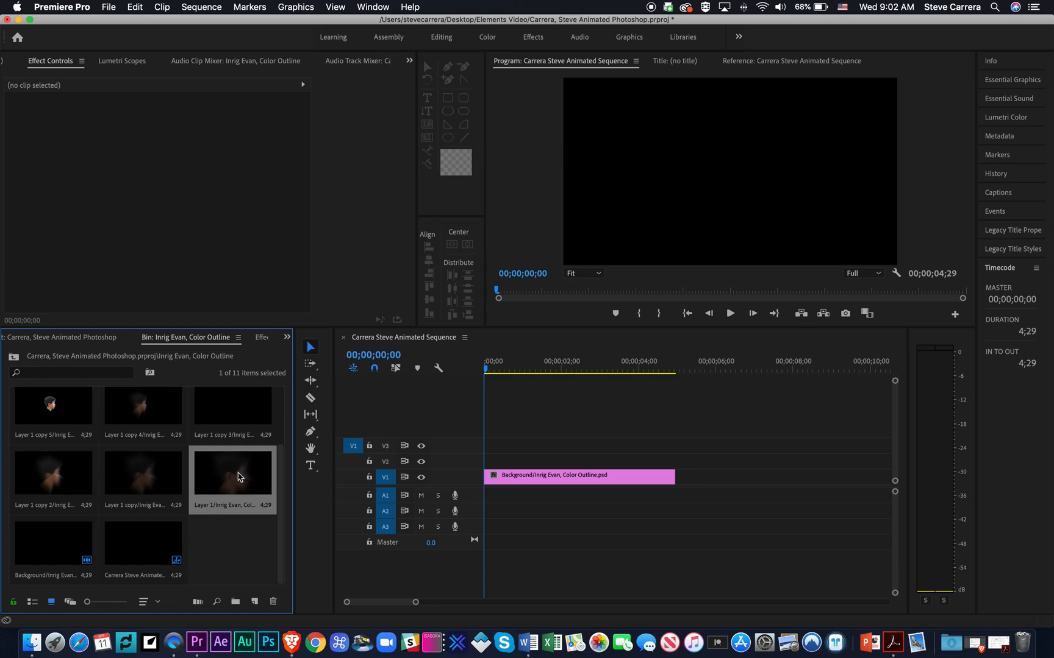
drag(255, 483, 486, 464)
click(139, 476)
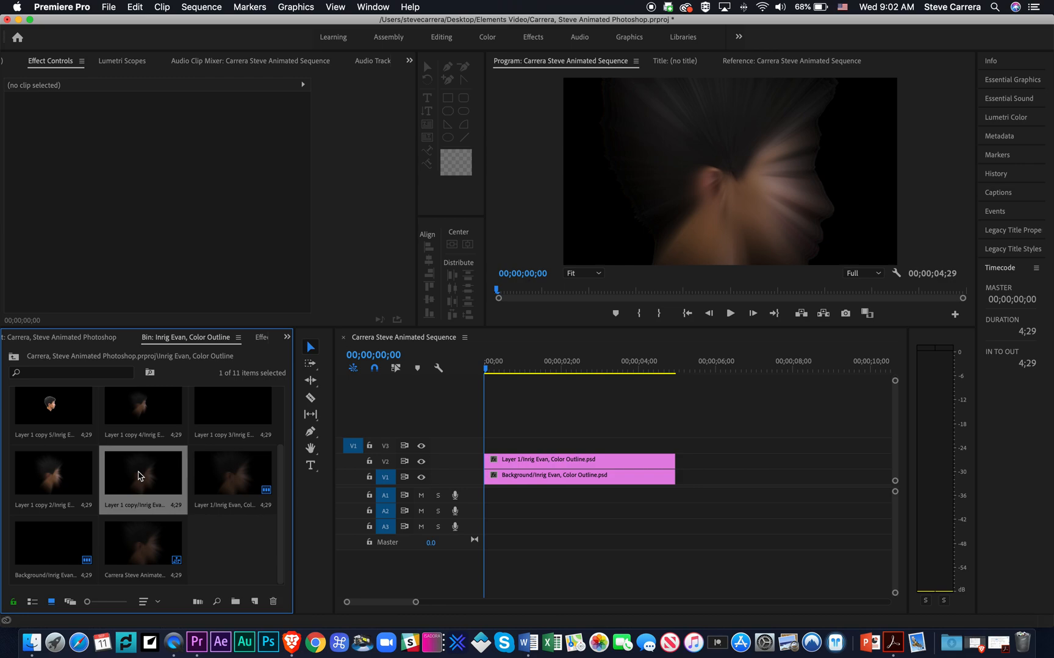
drag(140, 473, 487, 444)
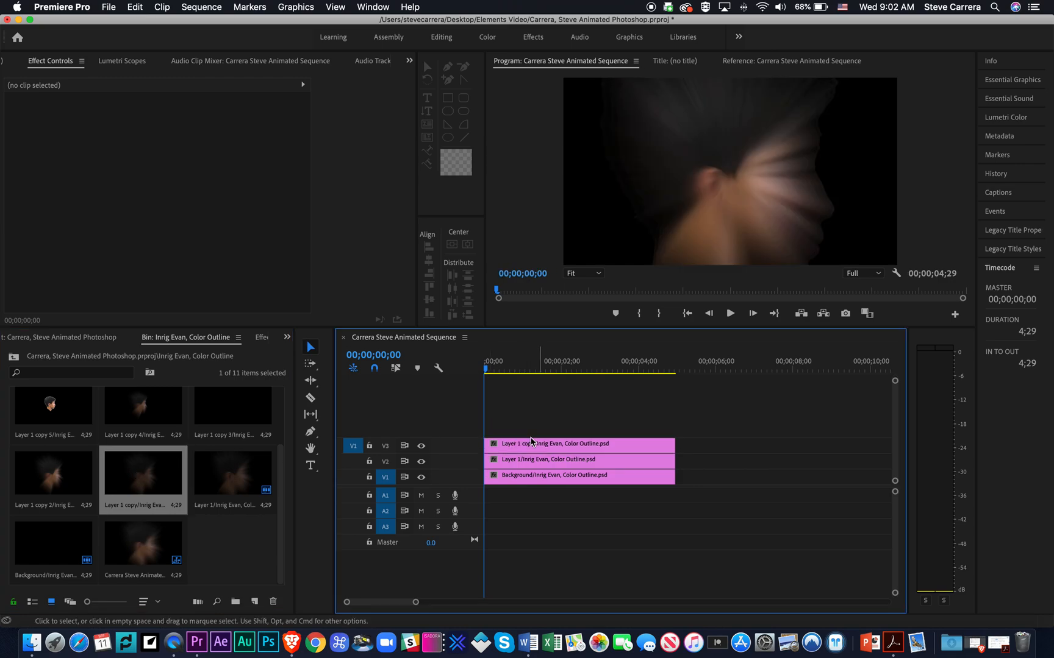
drag(62, 468, 475, 431)
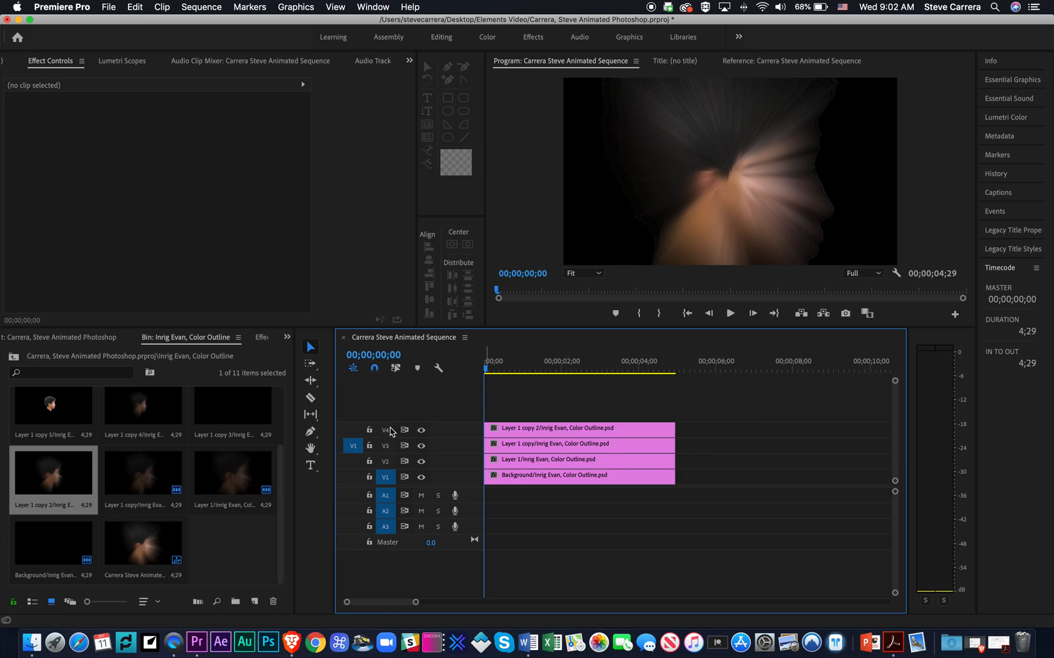
drag(247, 409, 475, 421)
- Add Layer 1 copy 4 and Layer 1 copy 5 at the sequence start on tracks V6 and V7
scroll(251, 448, up, 2)
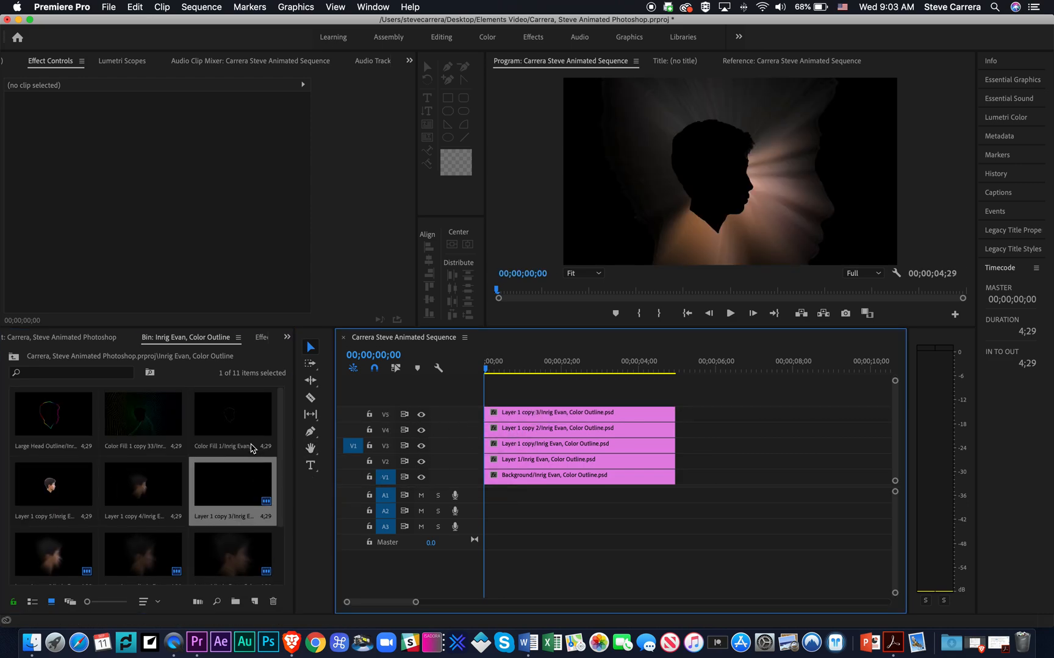
drag(139, 485, 470, 402)
click(45, 485)
drag(50, 485, 461, 377)
- Stack Color Fill 1, Color Fill 1 copy 33 and Large Head Outline at the sequence start on tracks V8 to V10
drag(232, 425, 483, 378)
mouse_move(157, 415)
mouse_down()
mouse_move(137, 422)
mouse_move(474, 374)
mouse_move(492, 398)
mouse_move(559, 397)
mouse_move(48, 419)
mouse_move(140, 420)
mouse_up()
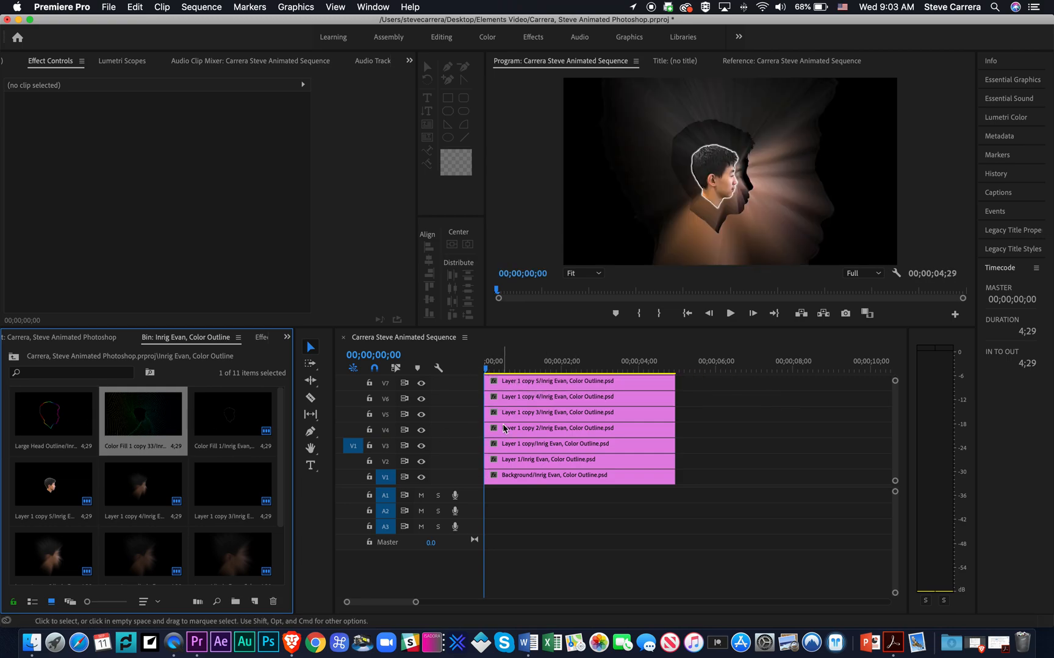
scroll(503, 425, up, 2)
drag(358, 389, 489, 379)
scroll(520, 467, up, 2)
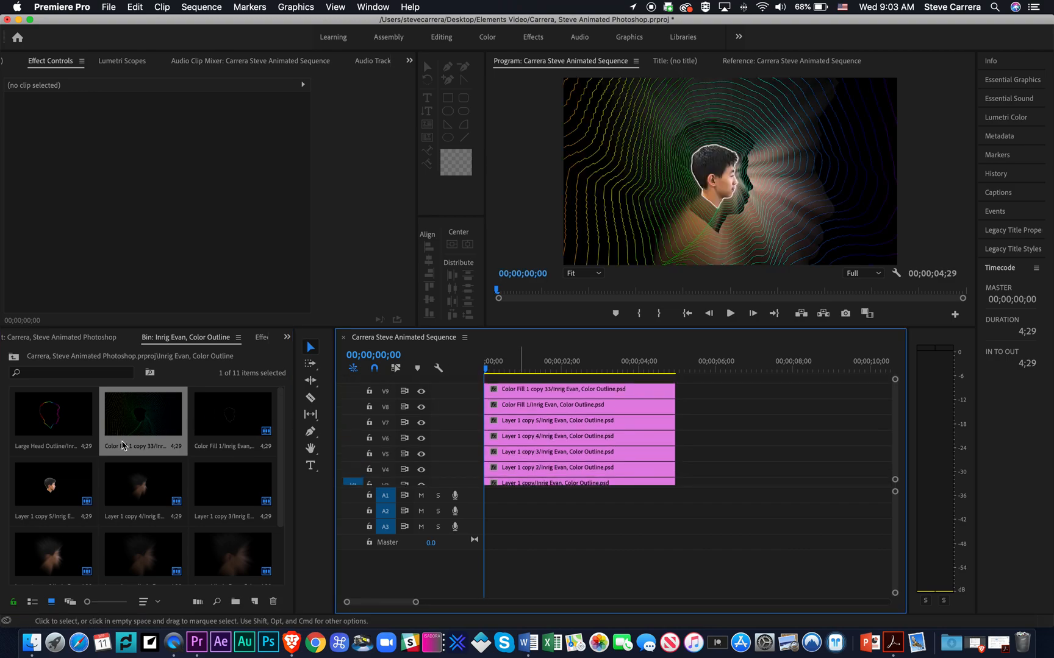
click(40, 423)
drag(56, 409, 438, 371)
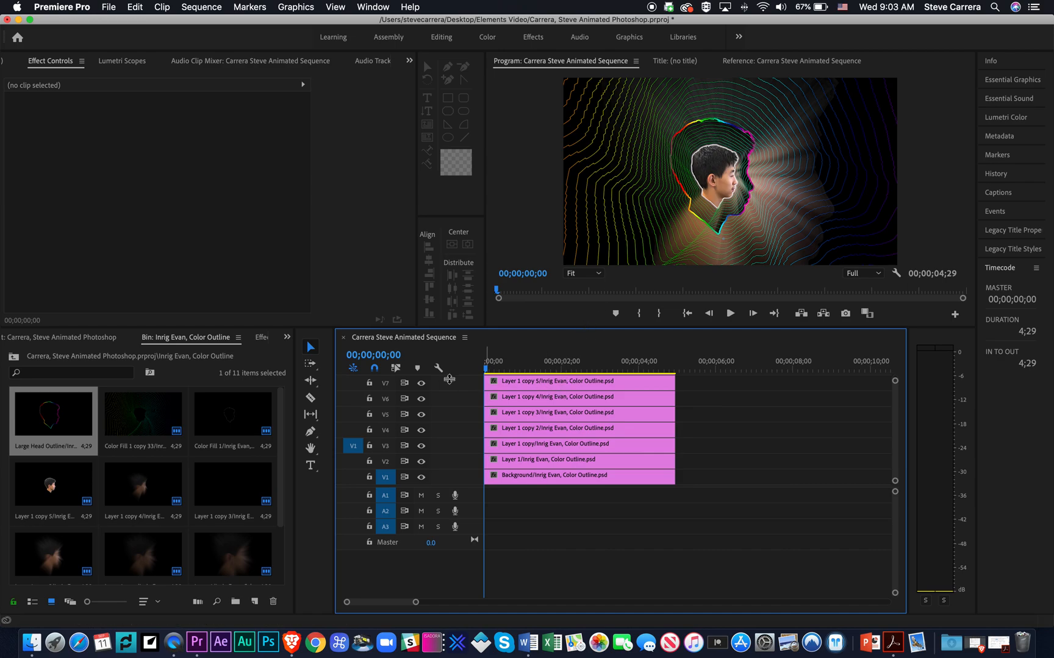
- Turn off the output of video tracks V7 down to V1
click(421, 384)
click(421, 400)
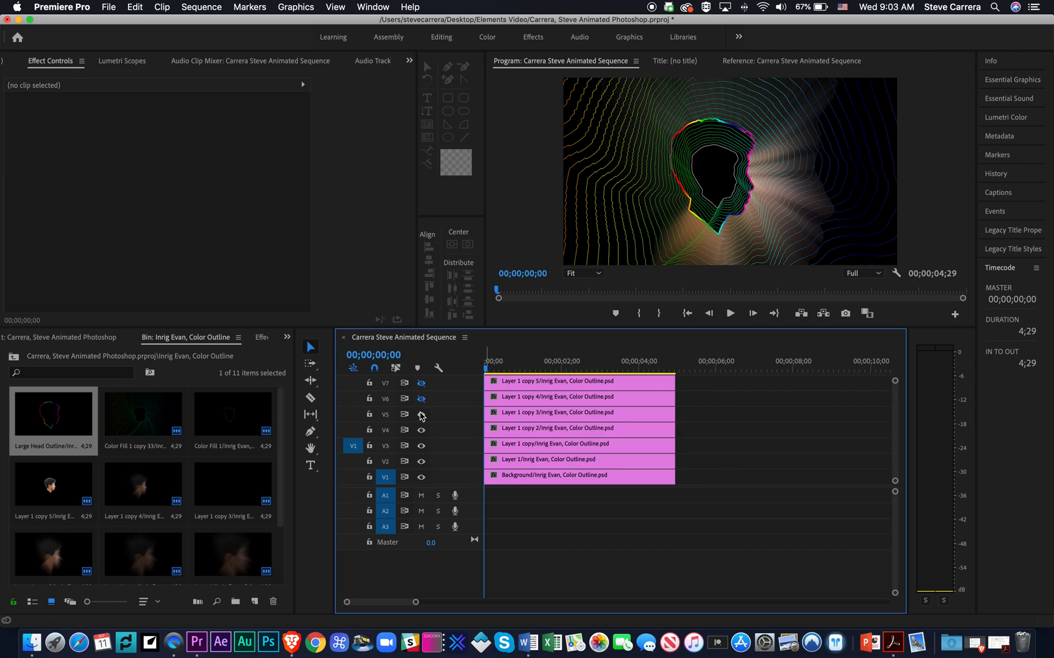
click(421, 415)
click(421, 429)
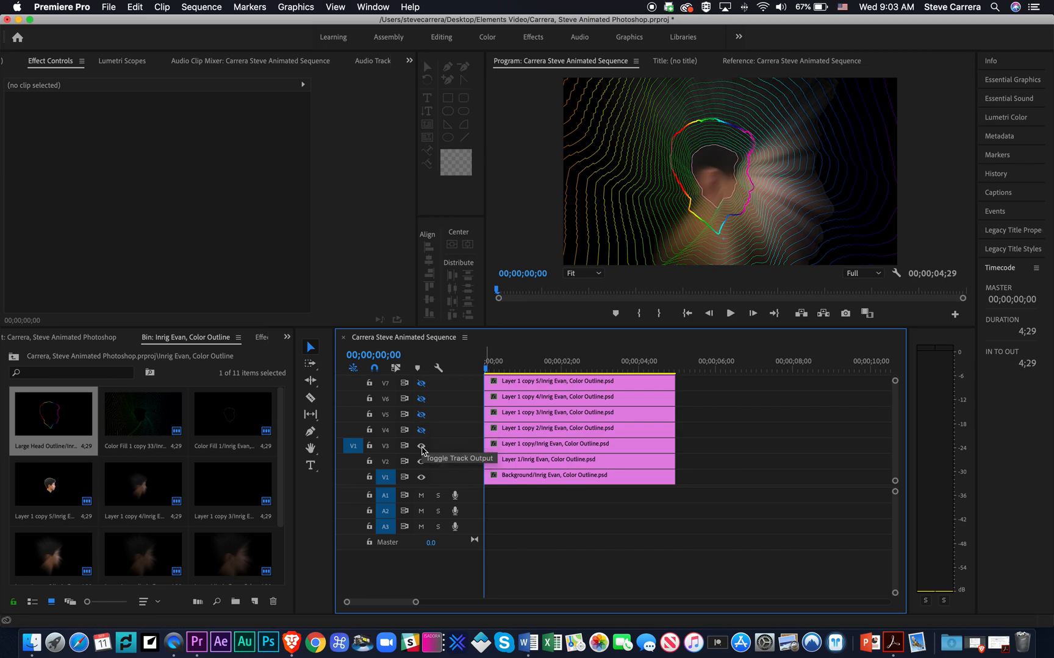
click(421, 445)
click(421, 461)
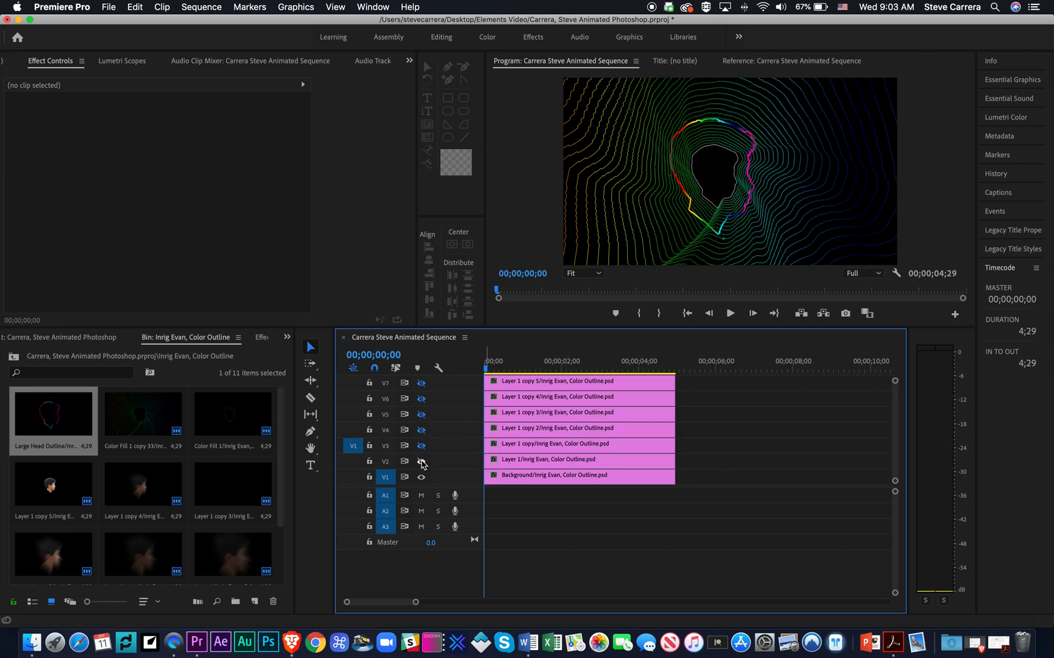
click(421, 478)
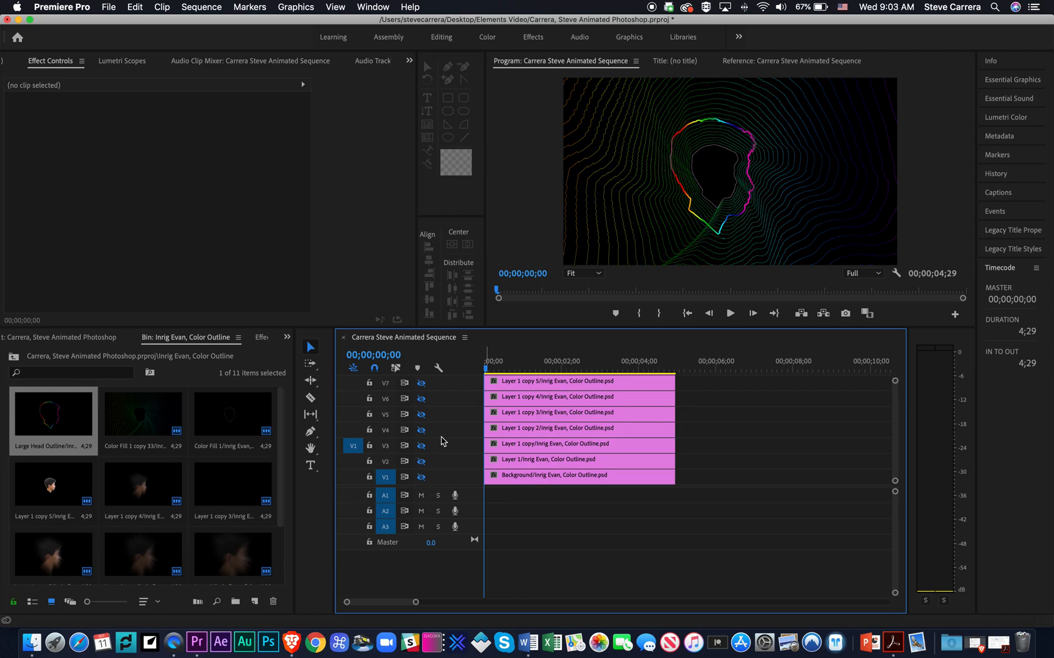
- Turn off the output of track V8, and toggle track V9 off and back on
scroll(431, 477, up, 3)
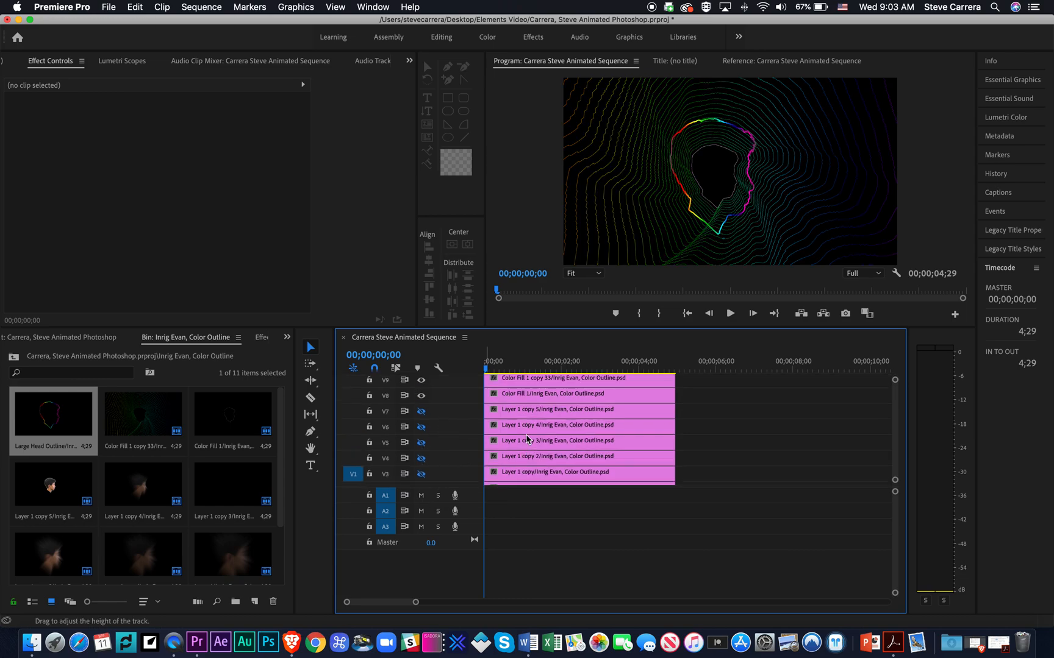
click(421, 423)
click(422, 407)
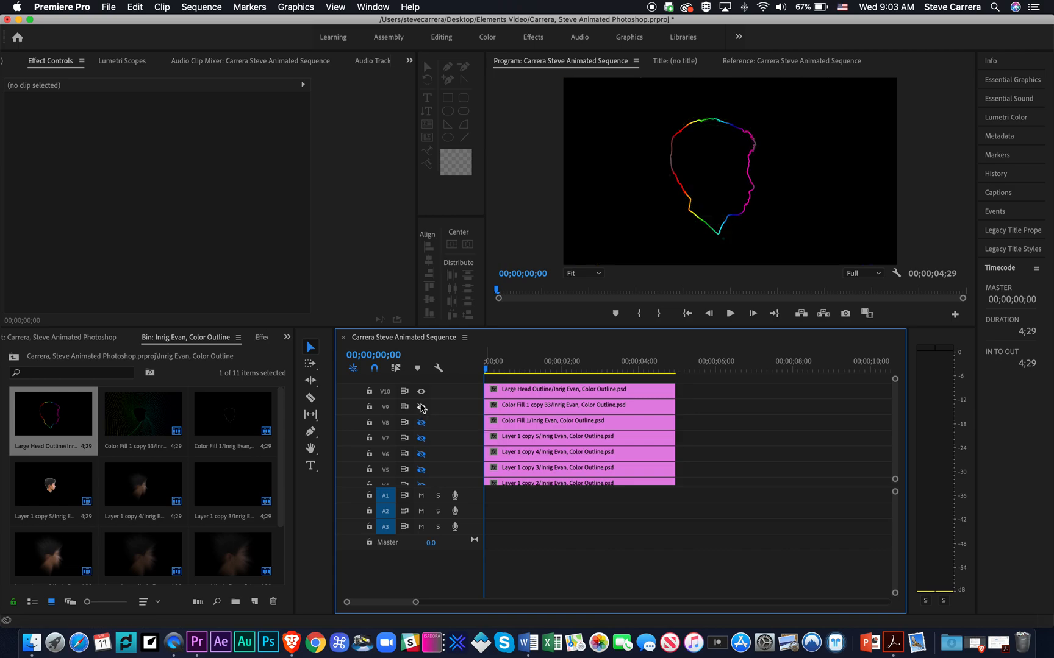
click(421, 408)
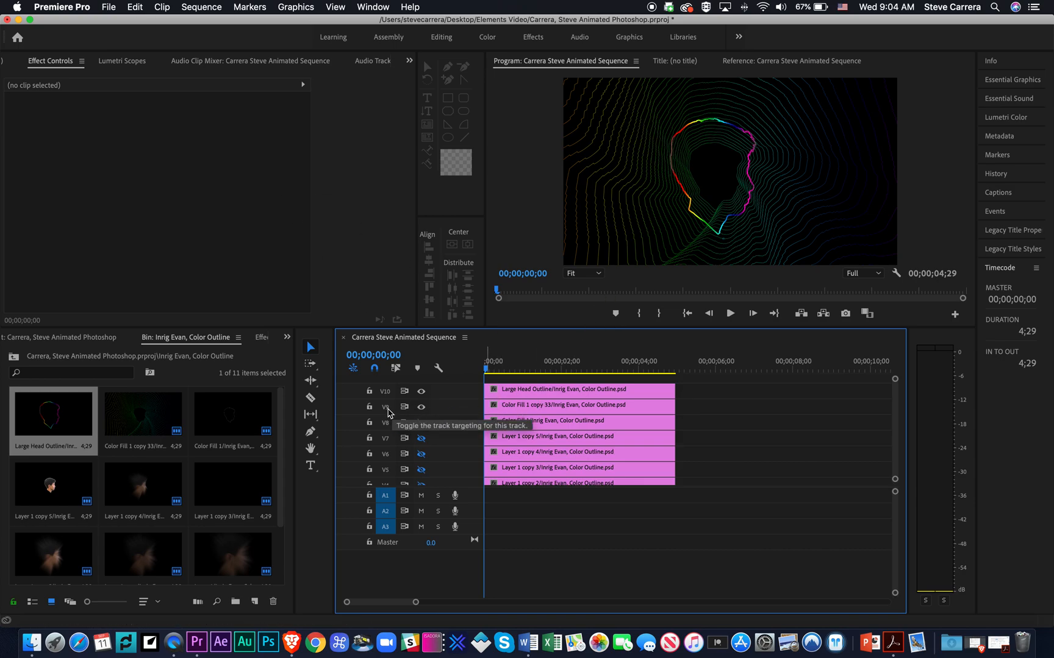
- Animate the Color Fill 1 copy 33 clip's Scale from 100 at the start to 110 at 00;00;02;05
click(542, 407)
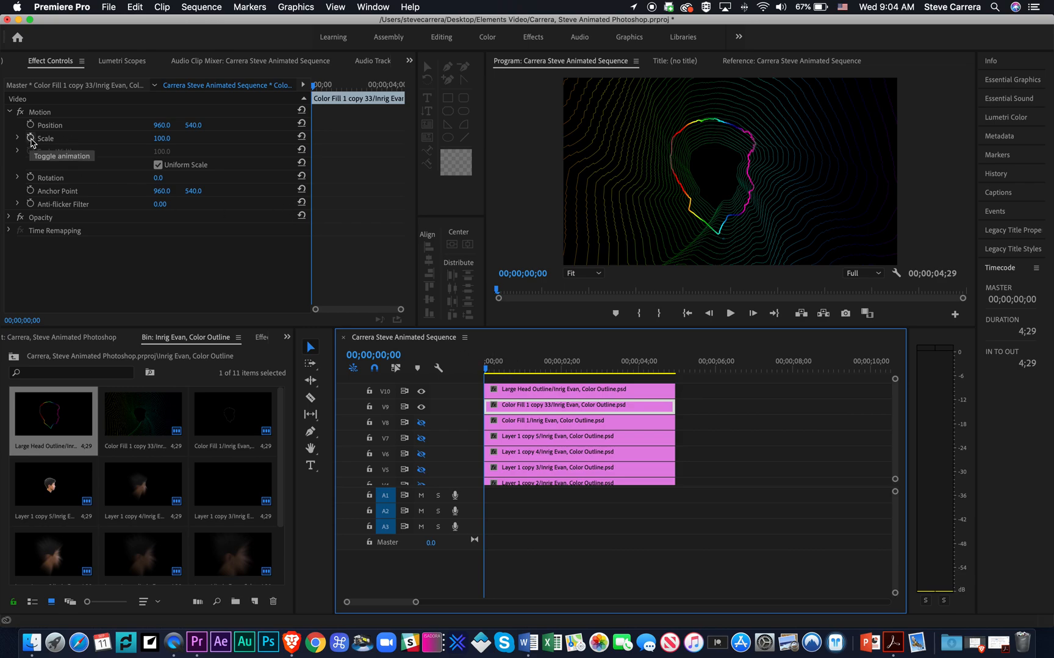
click(31, 139)
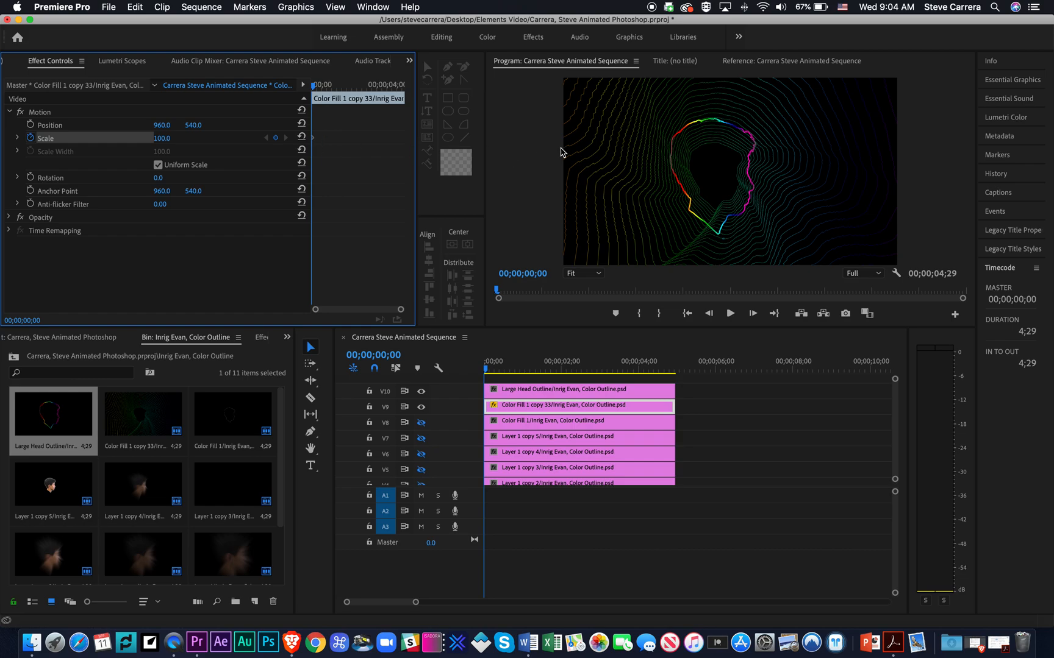
drag(486, 368, 570, 377)
click(162, 138)
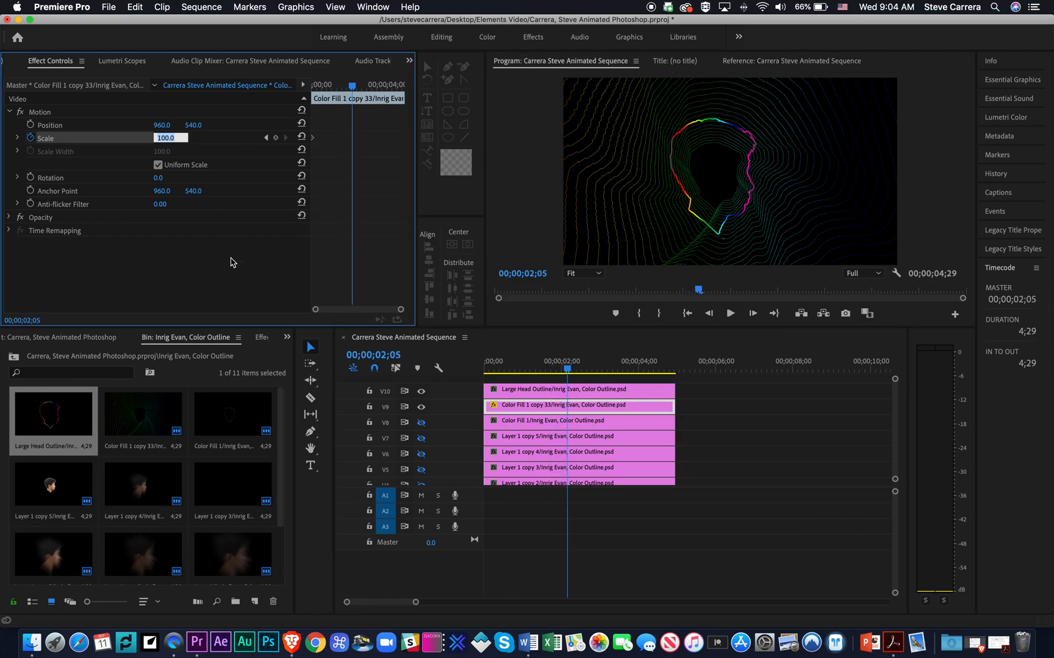
text(110)
key(Return)
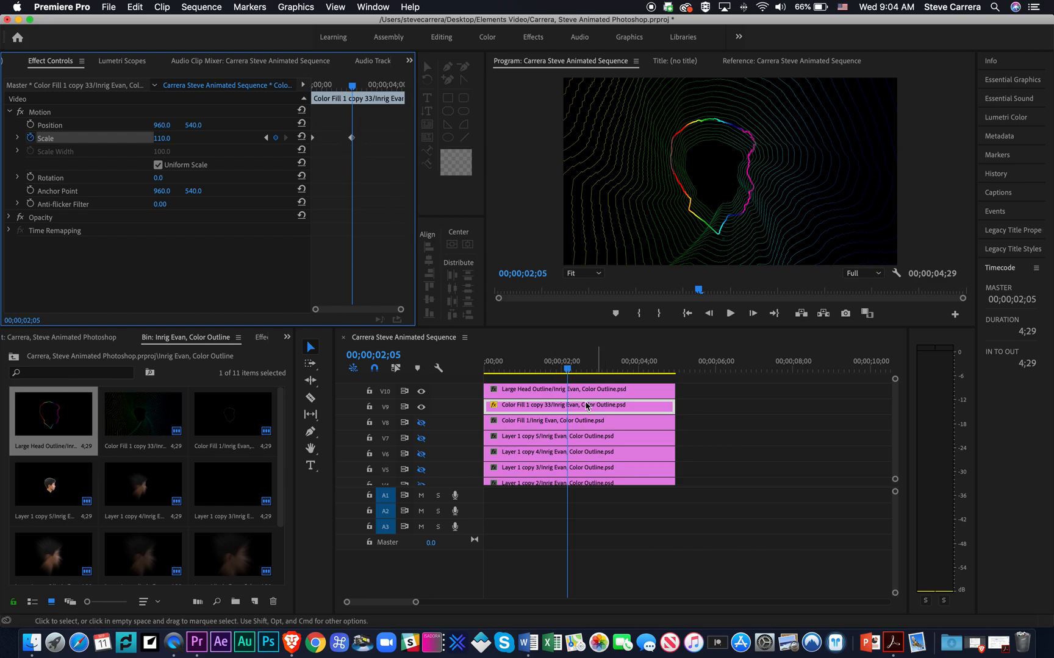
- Play the sequence from the start to preview the clip's scale animation
drag(566, 372, 467, 371)
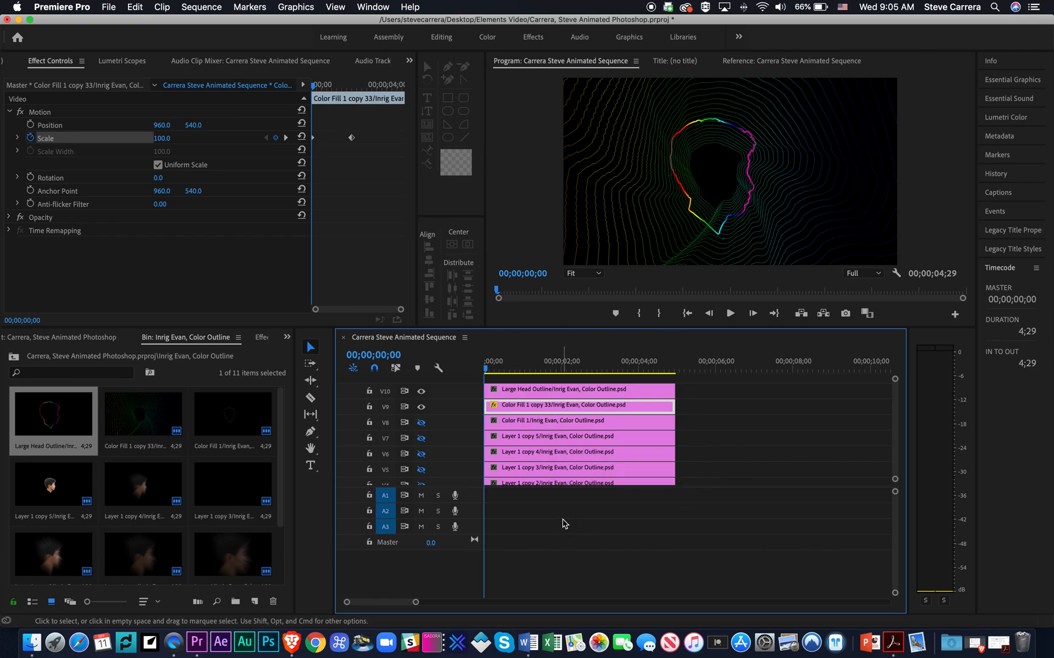
key(space)
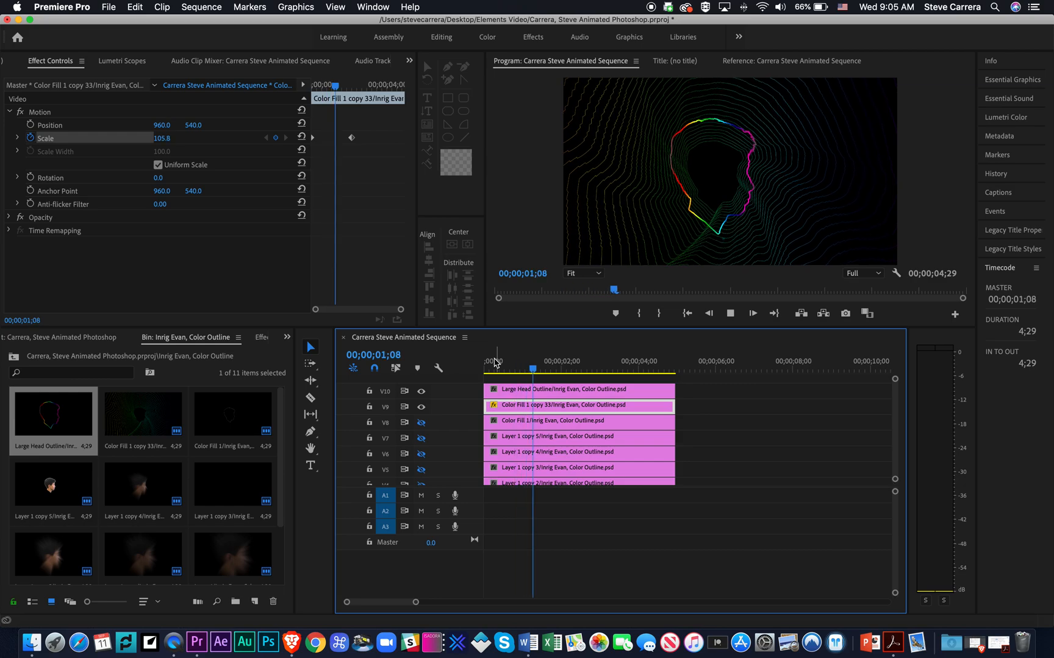
key(space)
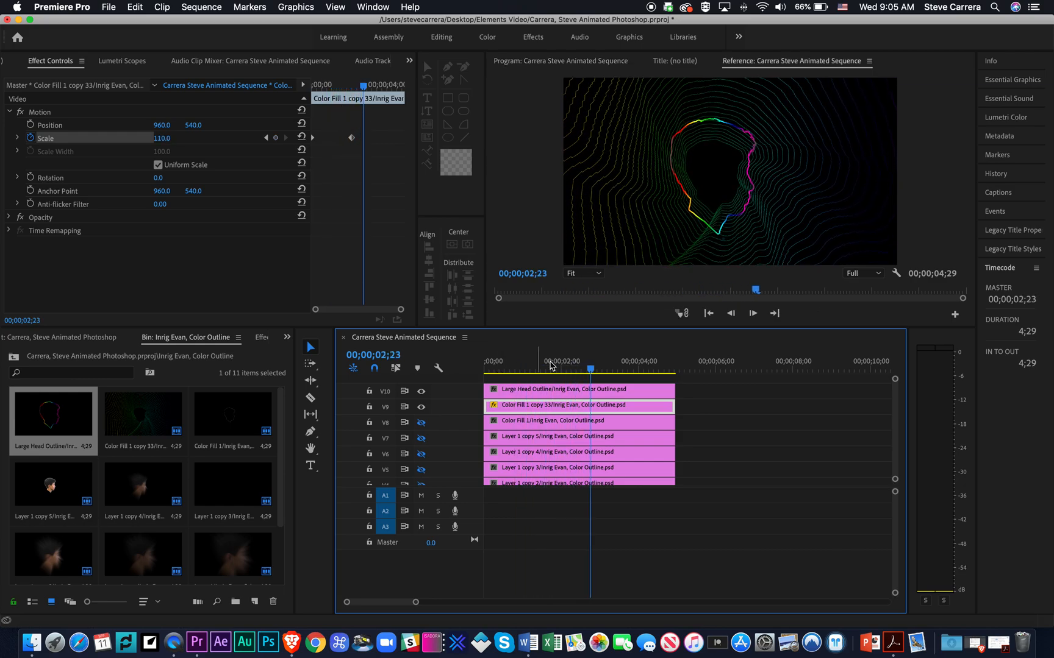
- Reset the clip's Scale to 100 with a keyframe at 00;00;04;28, and play the animation from the start
drag(589, 369, 667, 368)
key(space)
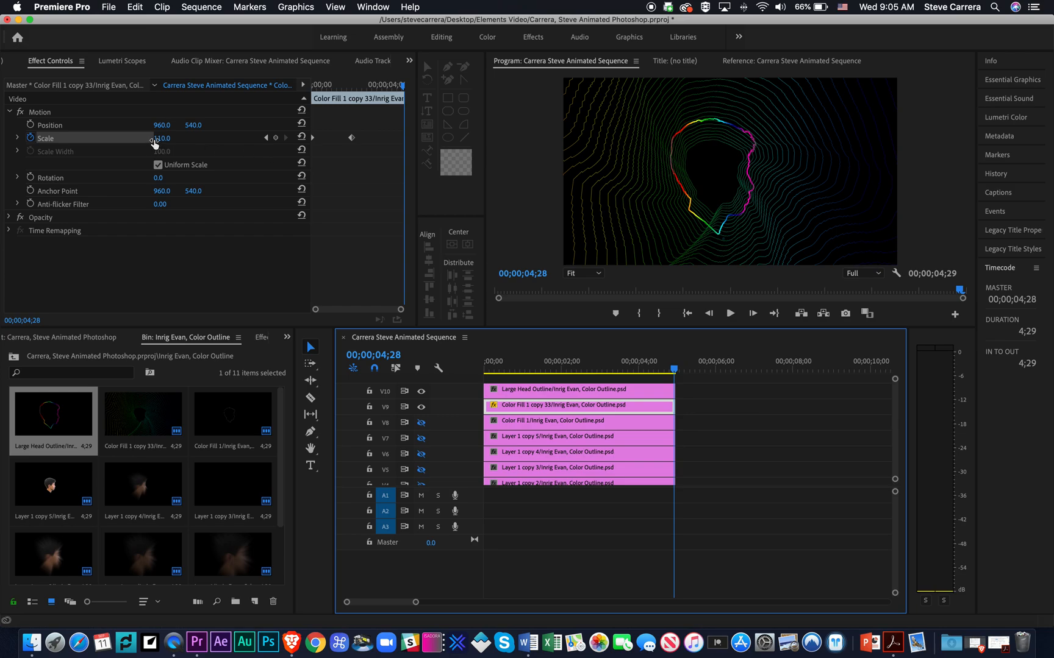
click(302, 138)
drag(498, 364, 445, 370)
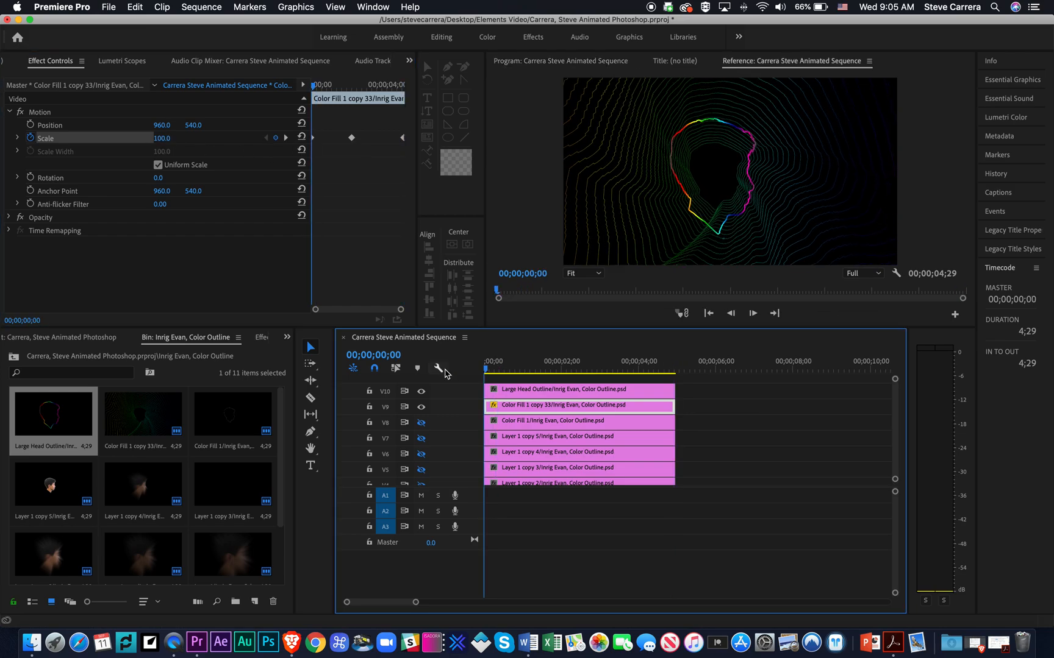
key(space)
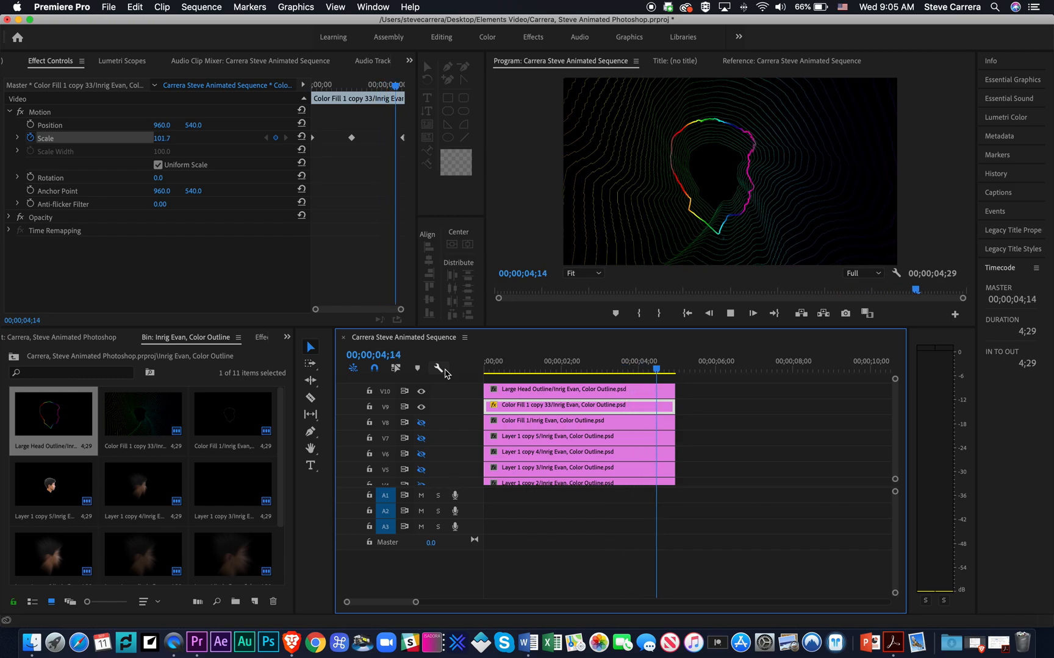
- Turn the output of tracks V8 down to V1 back on and play the full composition from the start
click(421, 422)
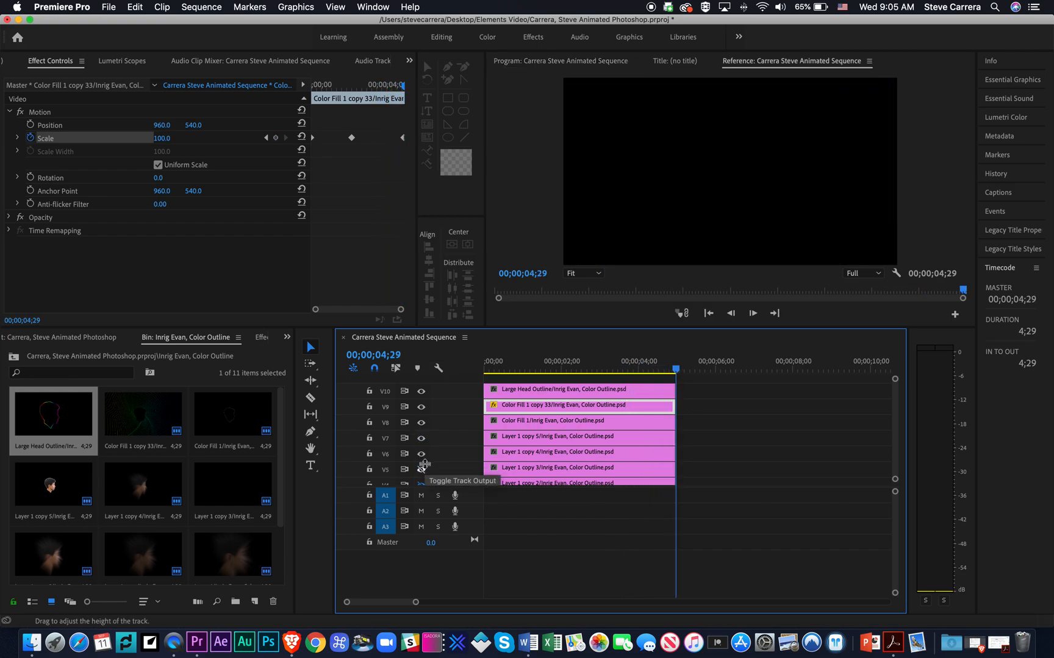
scroll(424, 462, down, 3)
click(420, 413)
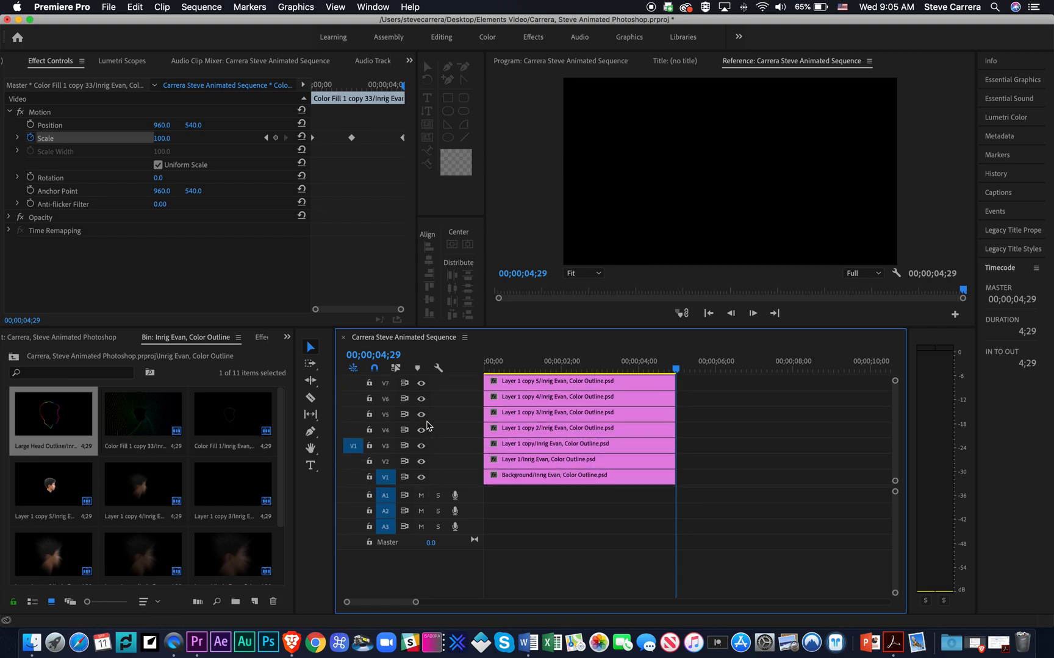
drag(533, 367, 424, 360)
key(space)
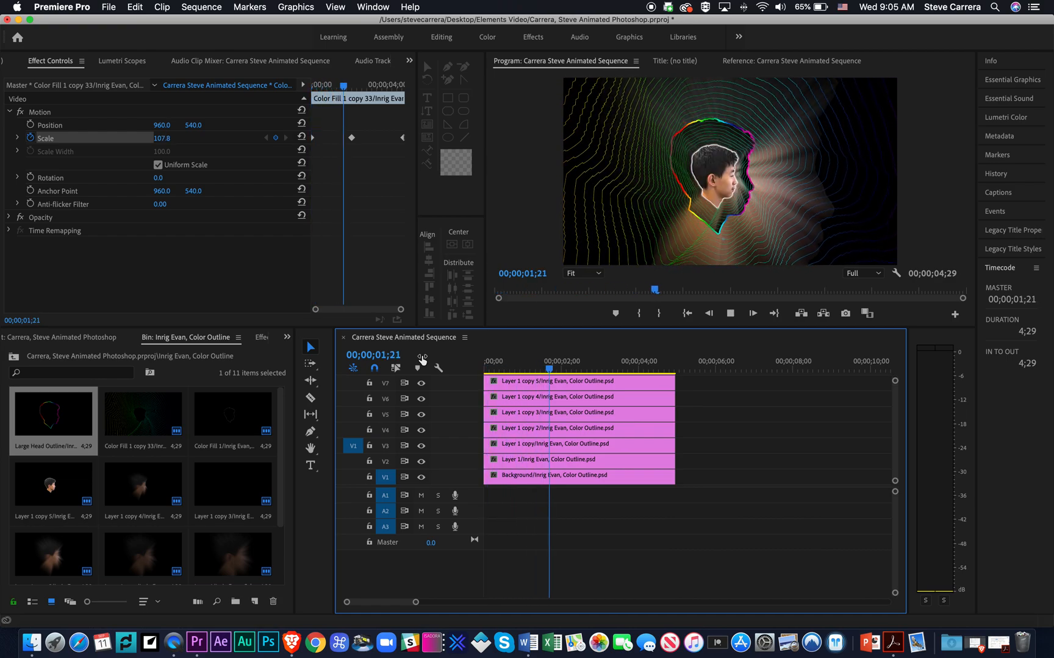
- Stop playback and toggle track V10's output off and back on to check the Large Head Outline layer
key(space)
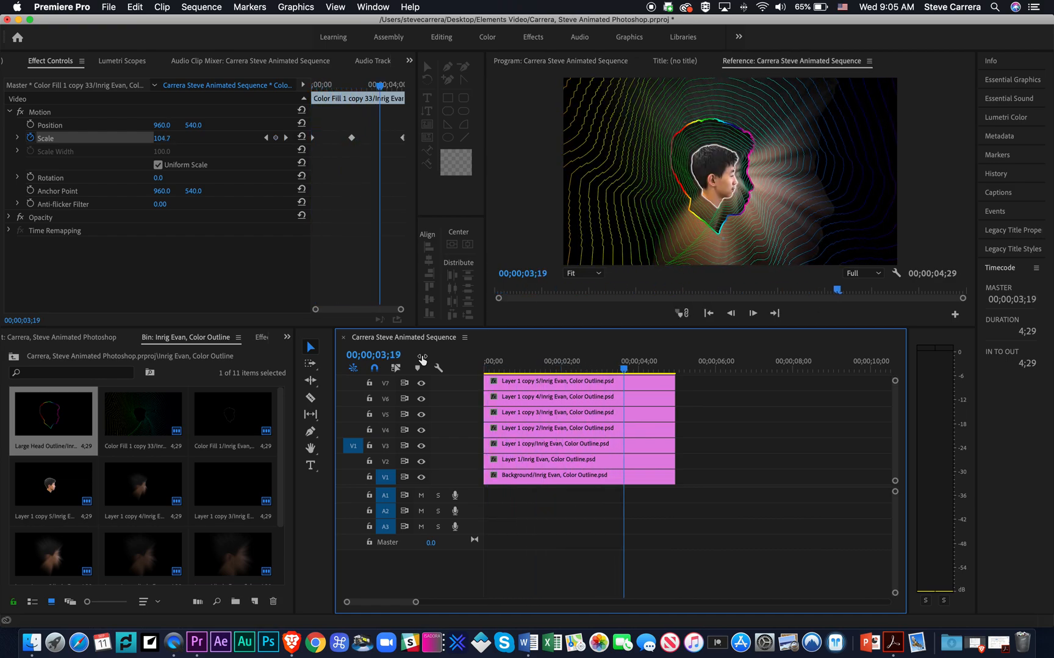
scroll(527, 448, up, 3)
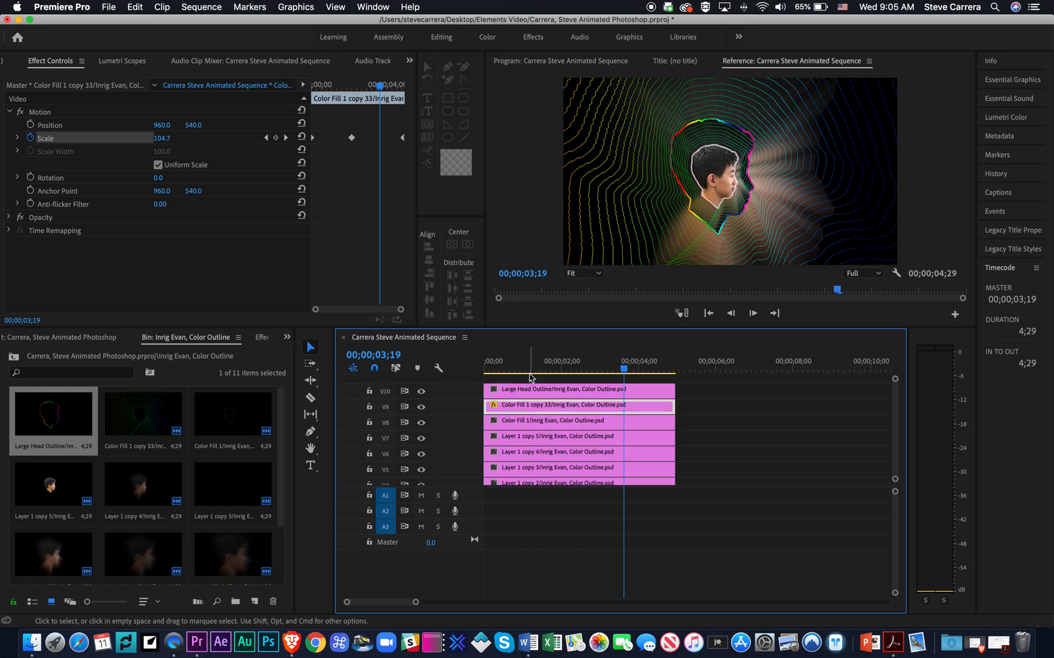
click(420, 391)
click(421, 391)
- Start Scale keyframing on the Large Head Outline clip with a keyframe of 100 at the start of the sequence
drag(517, 365, 467, 375)
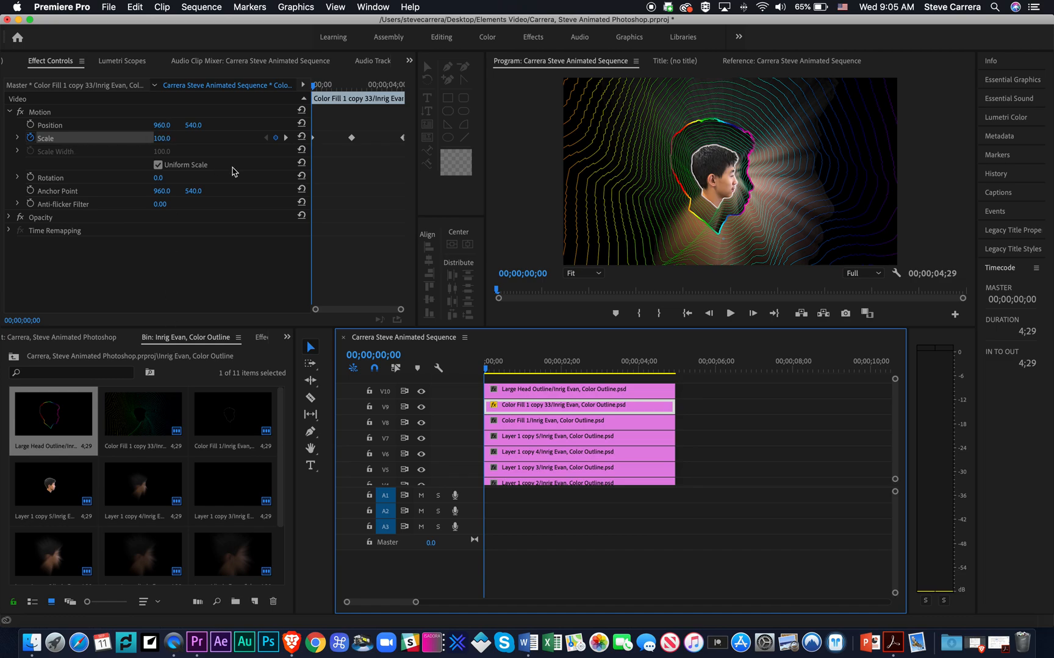
click(528, 389)
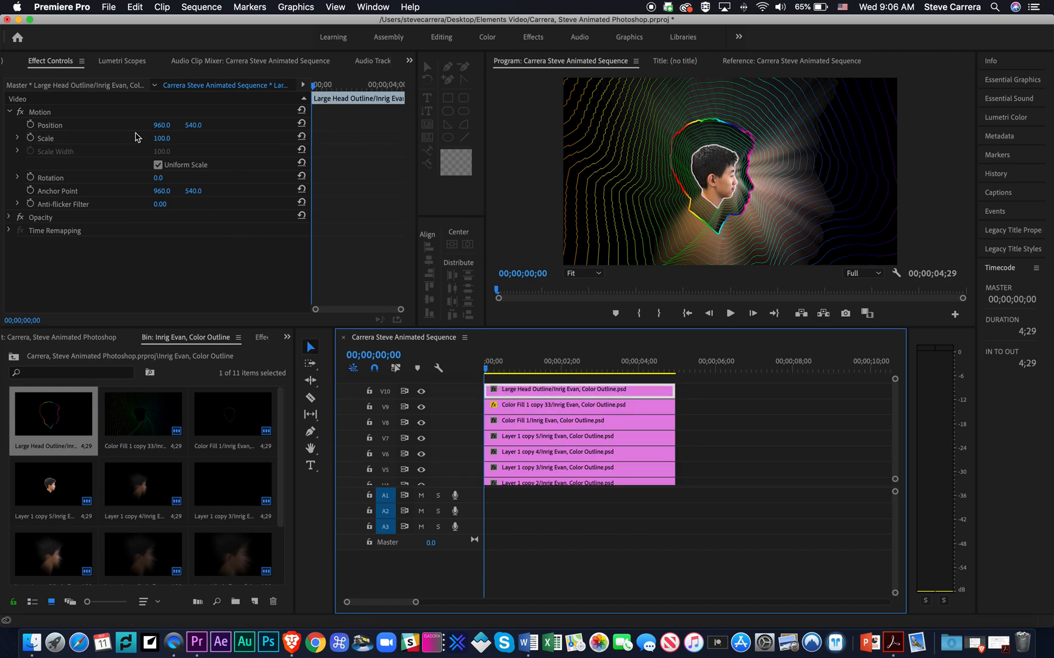
click(30, 139)
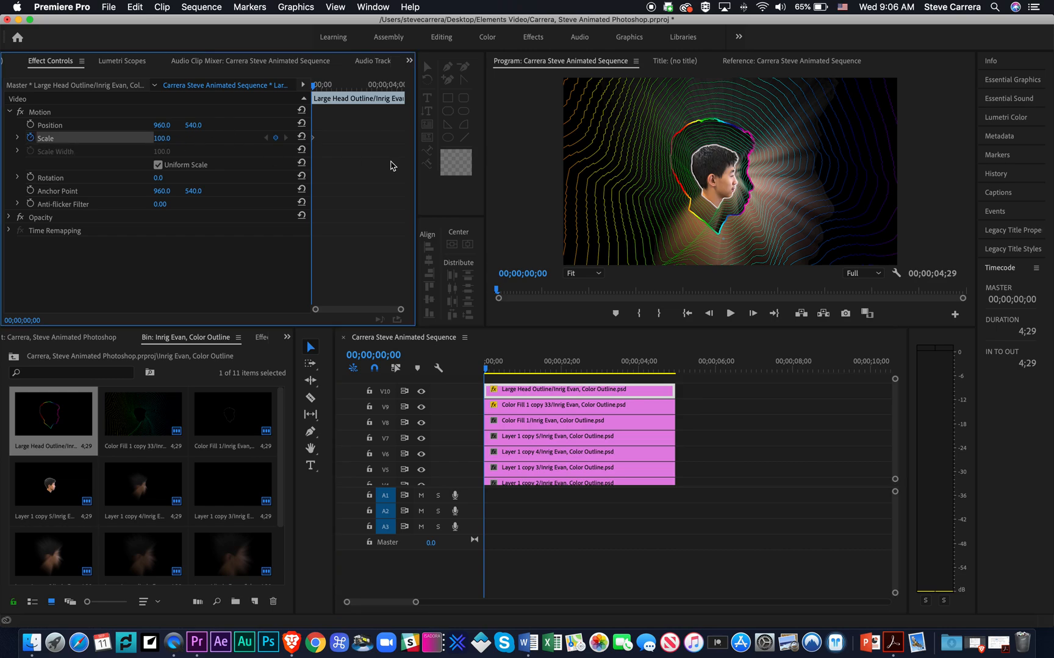
- Set the Large Head Outline clip's Scale to 1079 with a keyframe near its end at 00;00;04;27
drag(488, 369, 668, 362)
key(space)
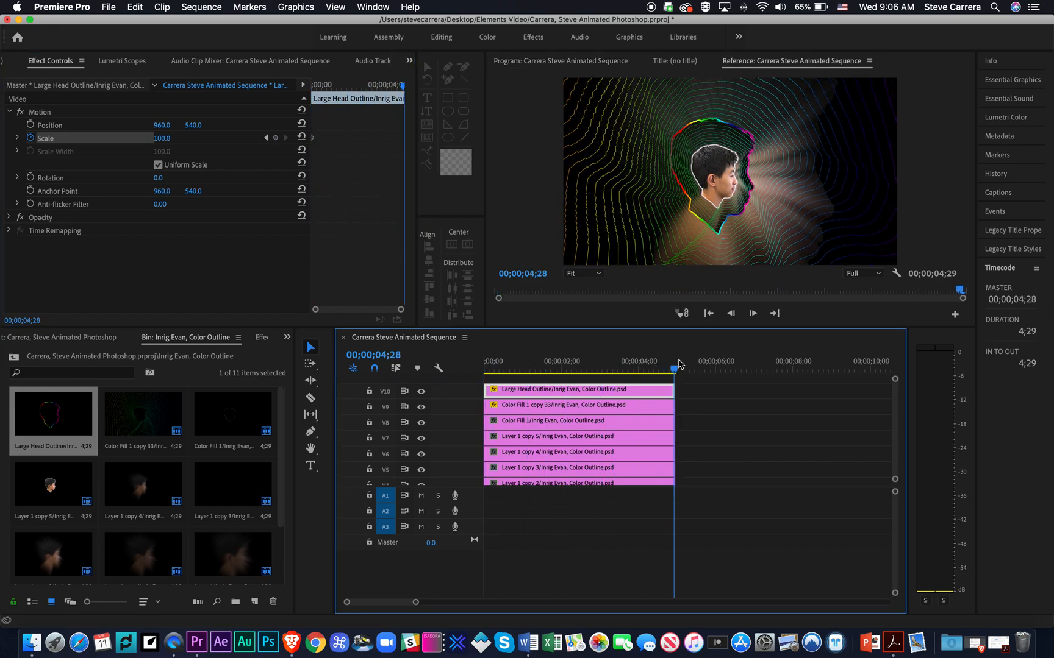
key(Right)
key(Left)
key(Left)
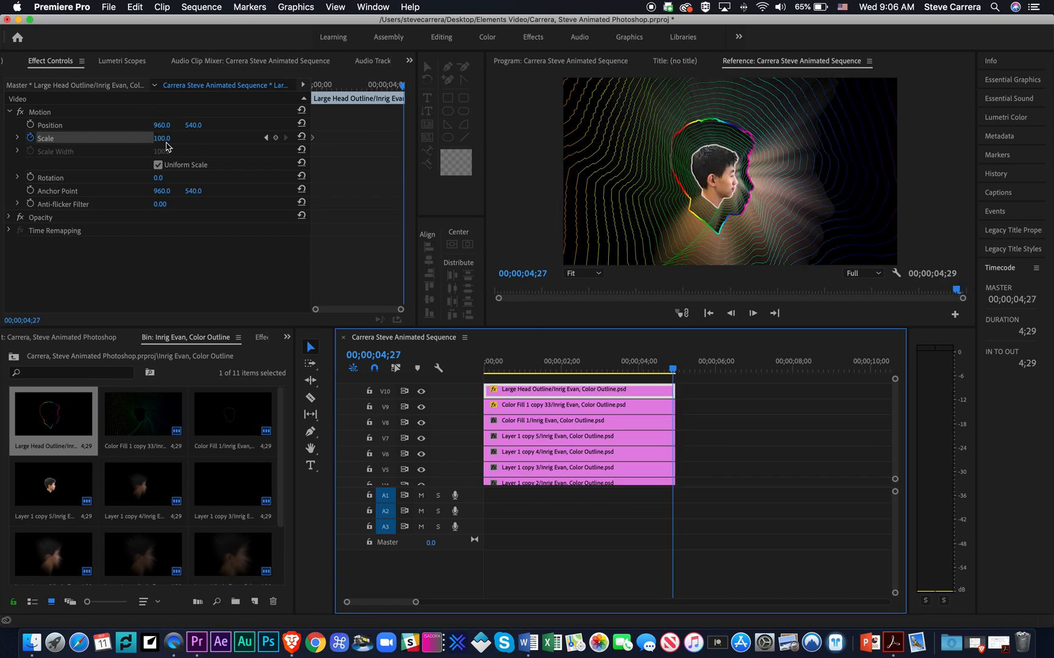
drag(160, 143, 754, 143)
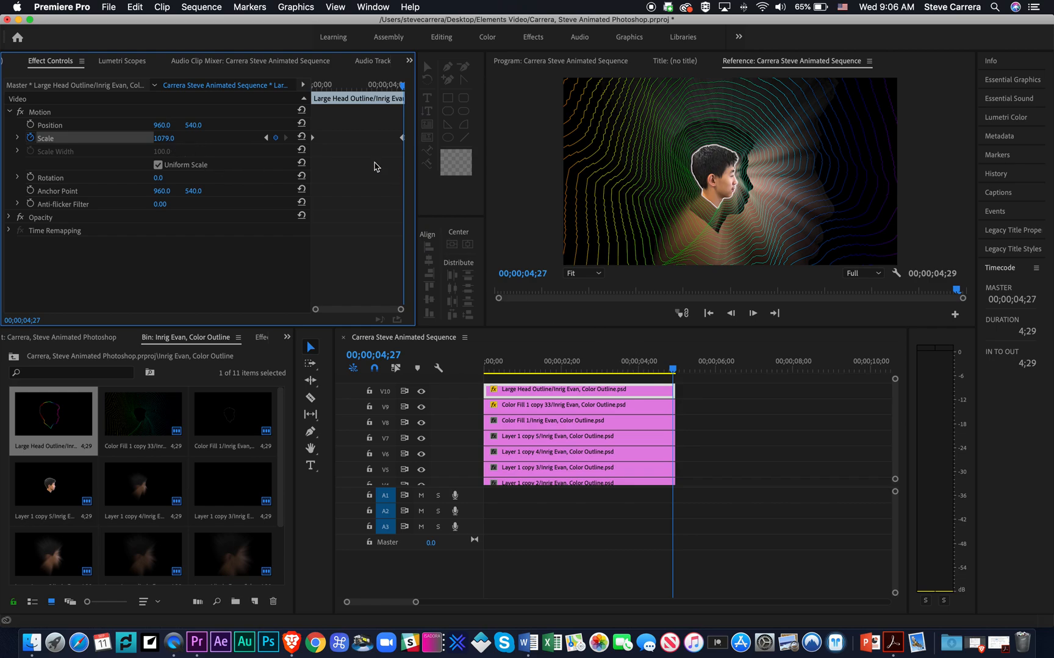
- Play the sequence from the start to preview the head outline's enlargement, and return the playhead to the start
drag(536, 365, 416, 366)
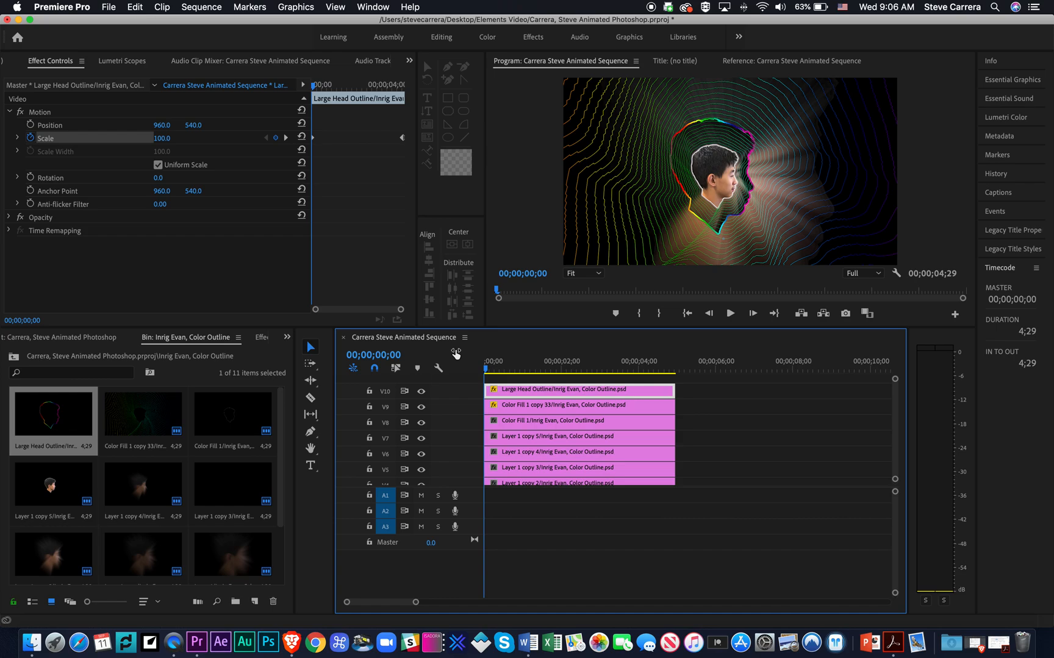
key(space)
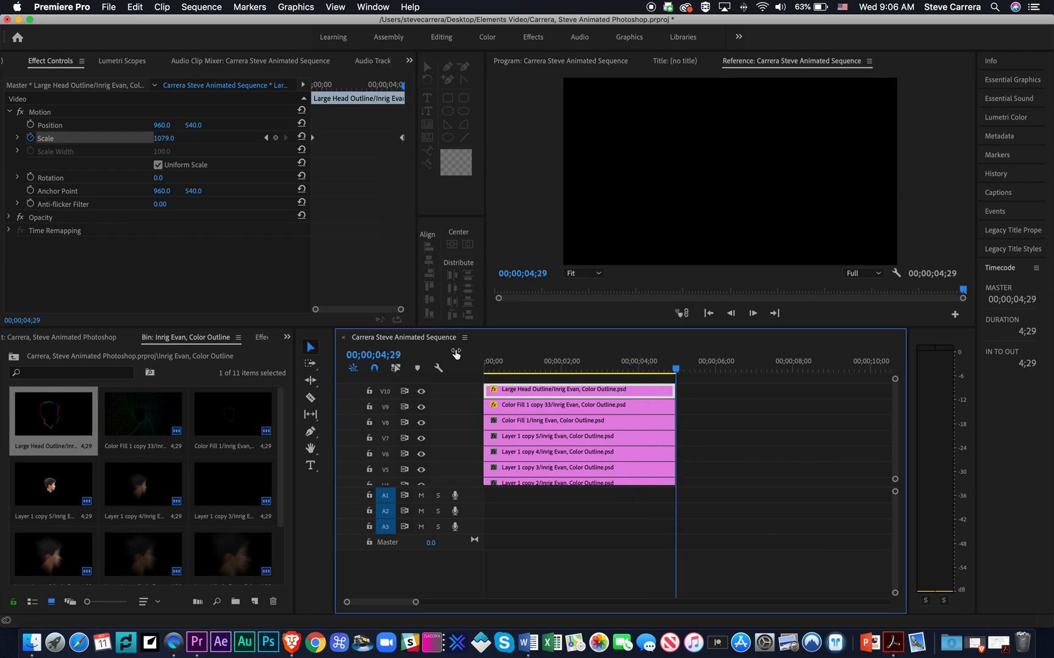
key(Home)
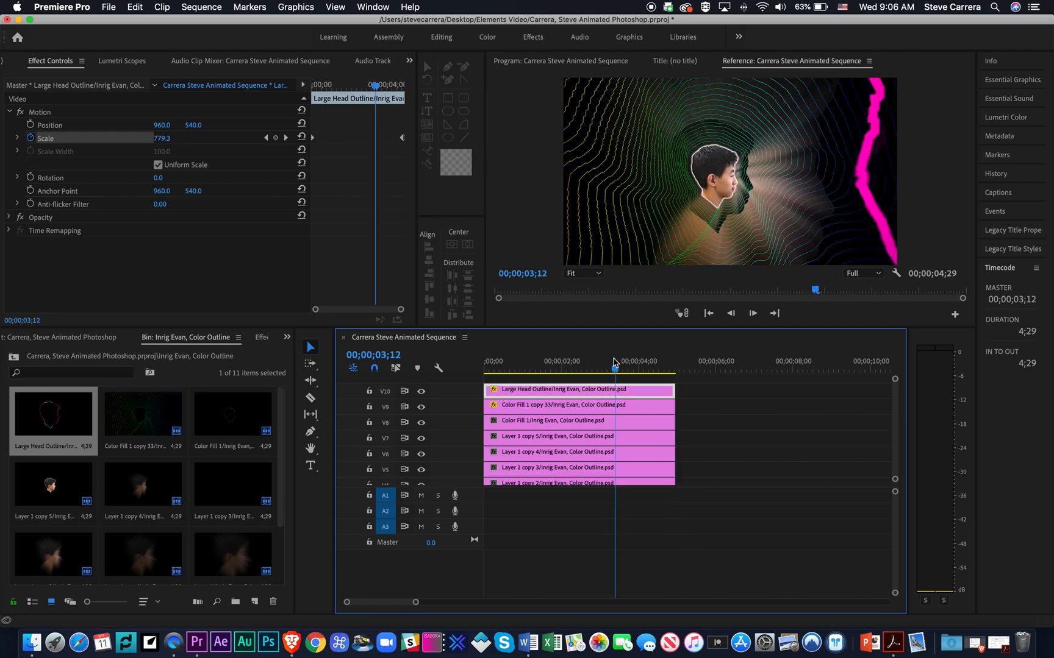
drag(537, 367, 442, 373)
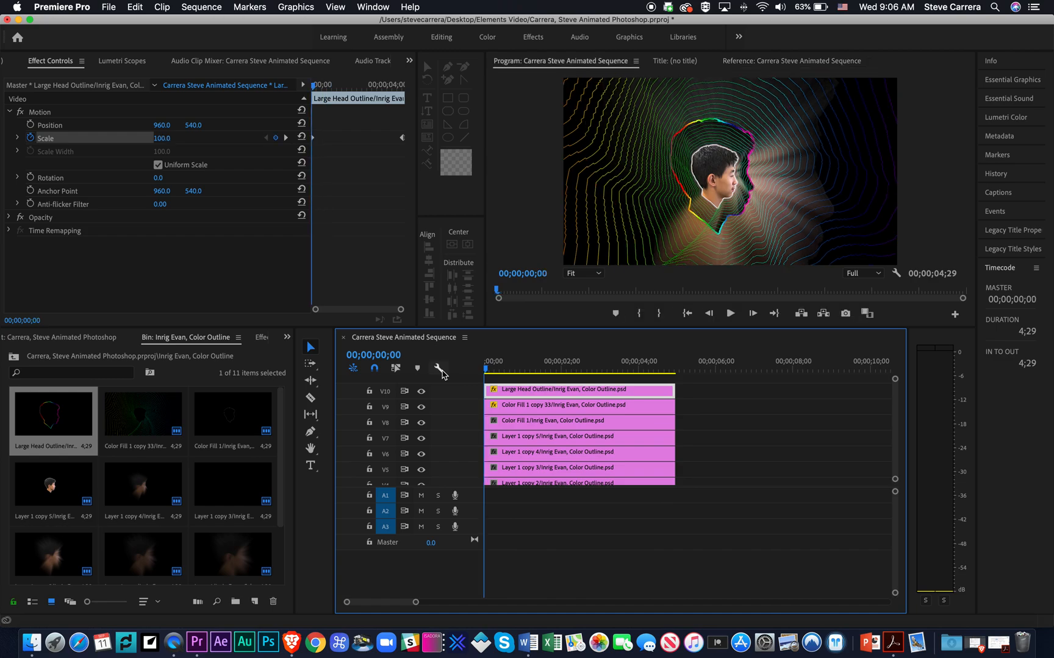